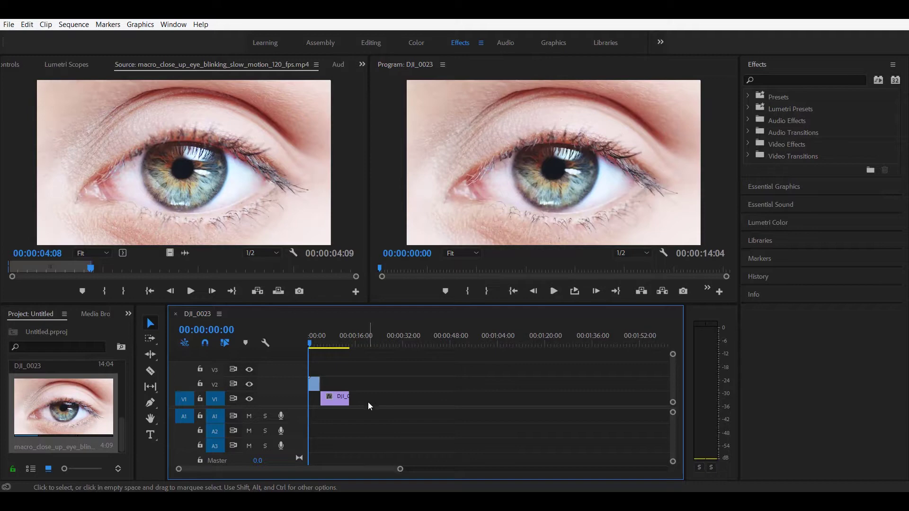
# Replace the eye close-up clip and the DJI_0023 clip in the sequence with a linked After Effects composition
pyautogui.click(310, 342)
pyautogui.moveTo(310, 342); pyautogui.dragTo(334, 334)
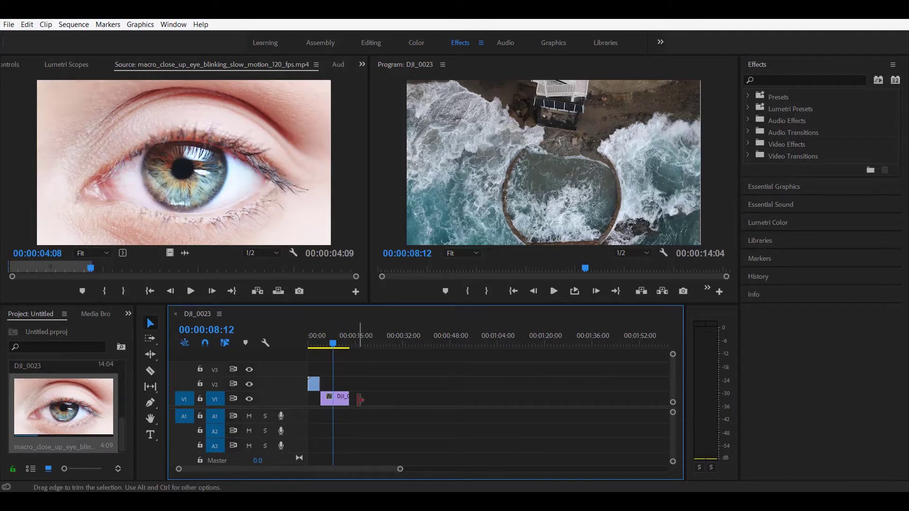
pyautogui.moveTo(368, 401); pyautogui.dragTo(316, 386)
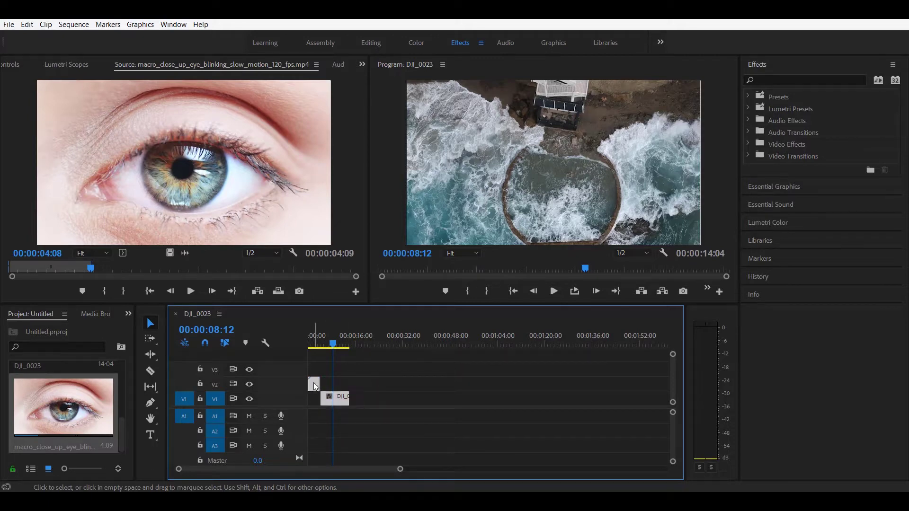
pyautogui.rightClick(316, 387)
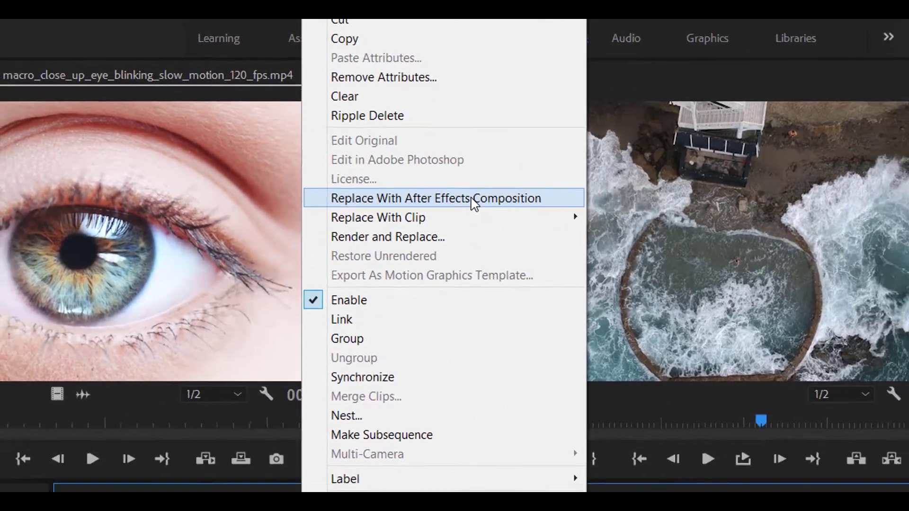
pyautogui.click(480, 208)
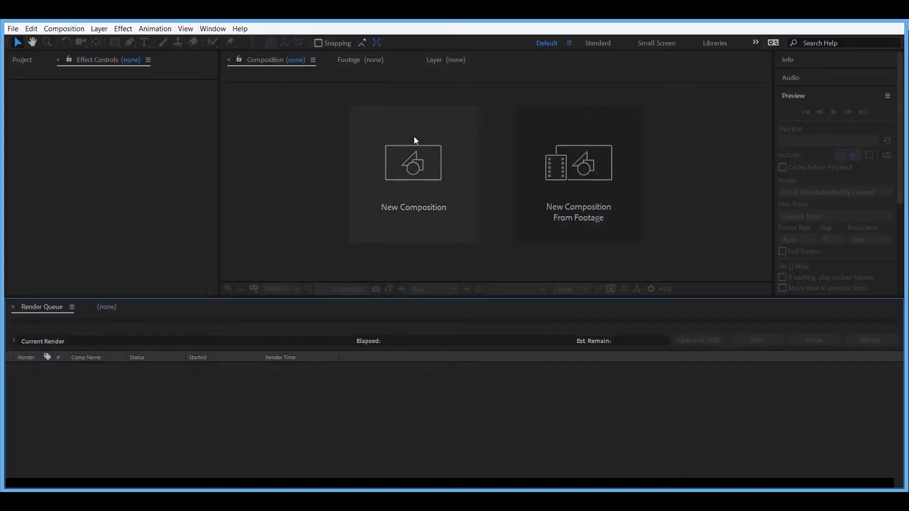
# Save the new After Effects project as "transition eye zoom" in the EYE TRANSITION folder
pyautogui.hotkey('ctrl', 's')
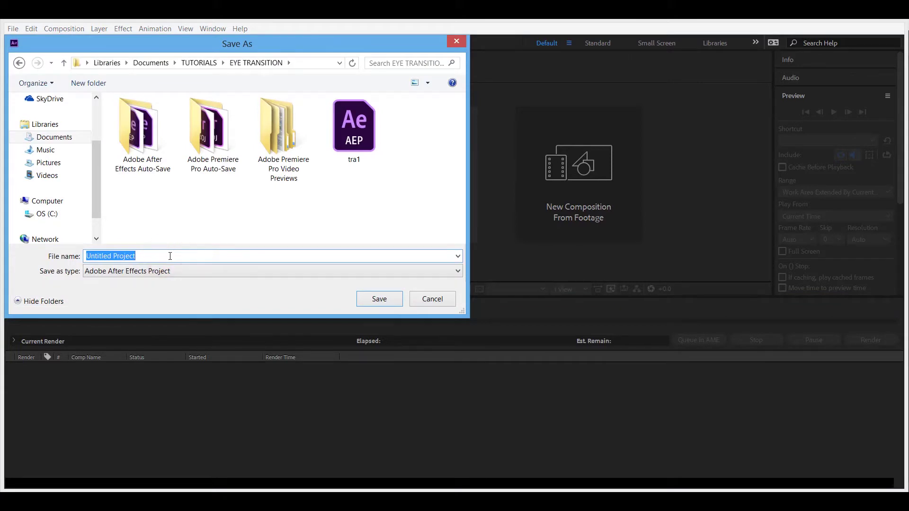
pyautogui.write('transi')
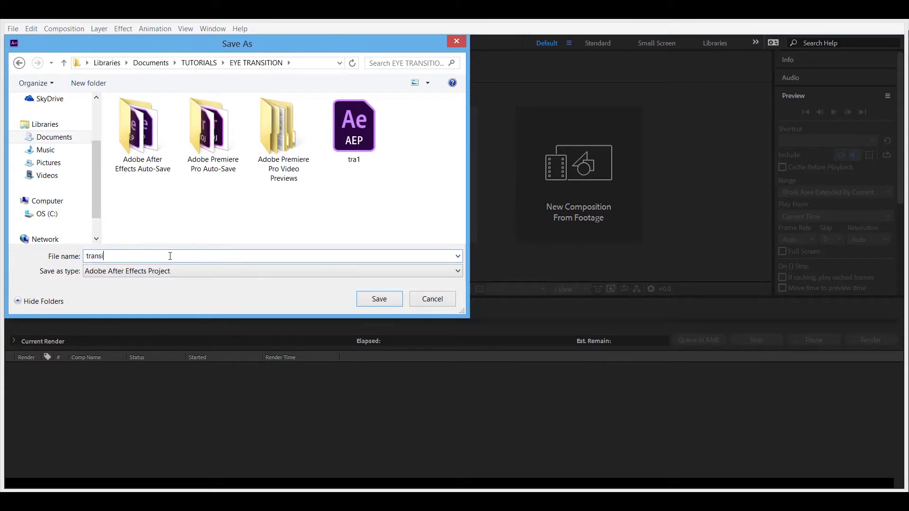
pyautogui.write('tion eye zoom')
pyautogui.click(380, 303)
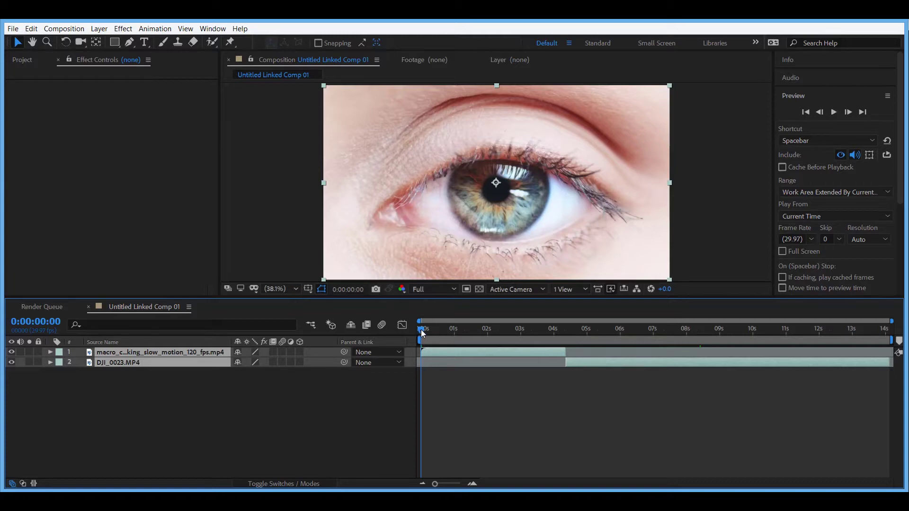
# Review the footage in the linked composition and the replaced clip in the Premiere Pro sequence, ending back in After Effects
pyautogui.moveTo(422, 330); pyautogui.dragTo(594, 325)
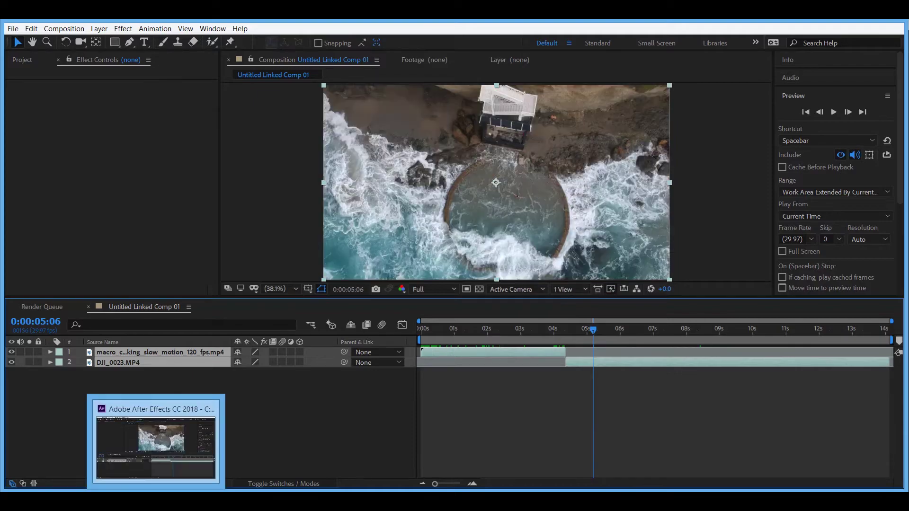
pyautogui.click(217, 436)
pyautogui.moveTo(317, 340); pyautogui.dragTo(338, 340)
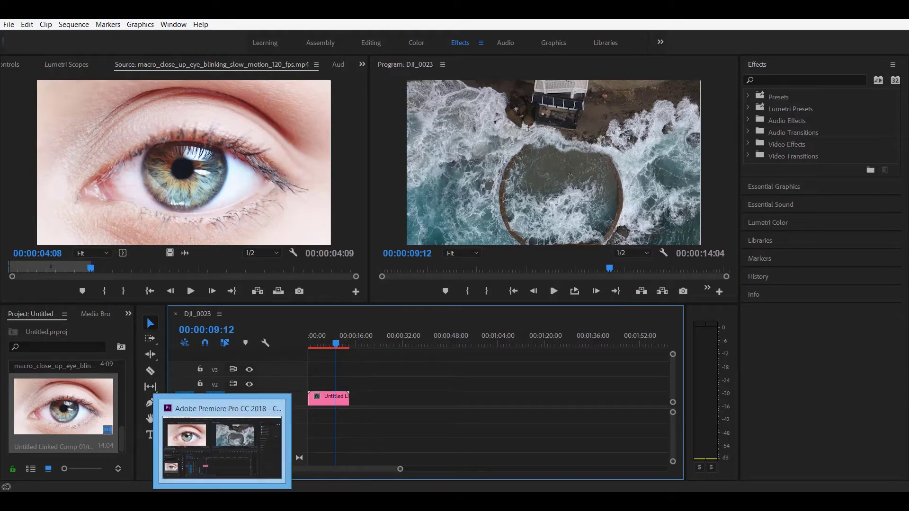
pyautogui.click(233, 443)
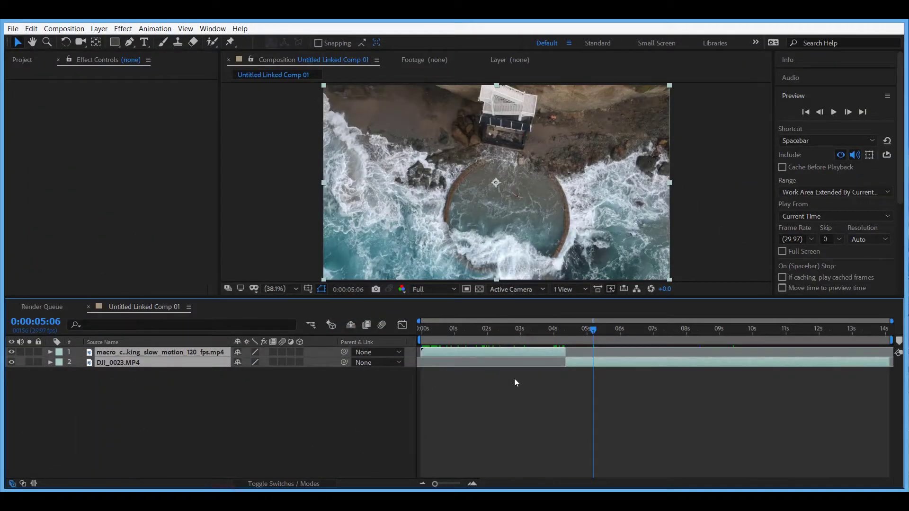
pyautogui.click(432, 383)
pyautogui.click(325, 399)
pyautogui.moveTo(427, 330); pyautogui.dragTo(473, 339)
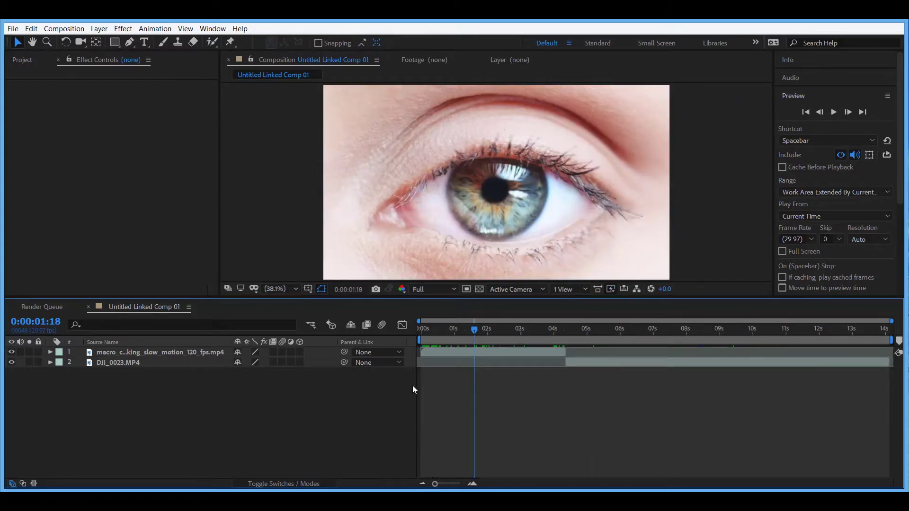
# At the start of the composition, draw an elliptical mask over the iris on the eye layer and invert it
pyautogui.click(183, 351)
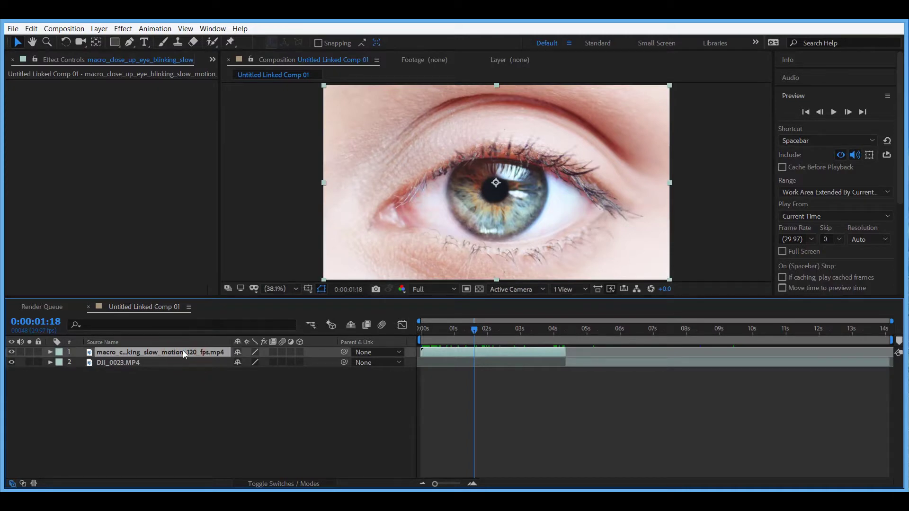
pyautogui.moveTo(431, 331); pyautogui.dragTo(413, 328)
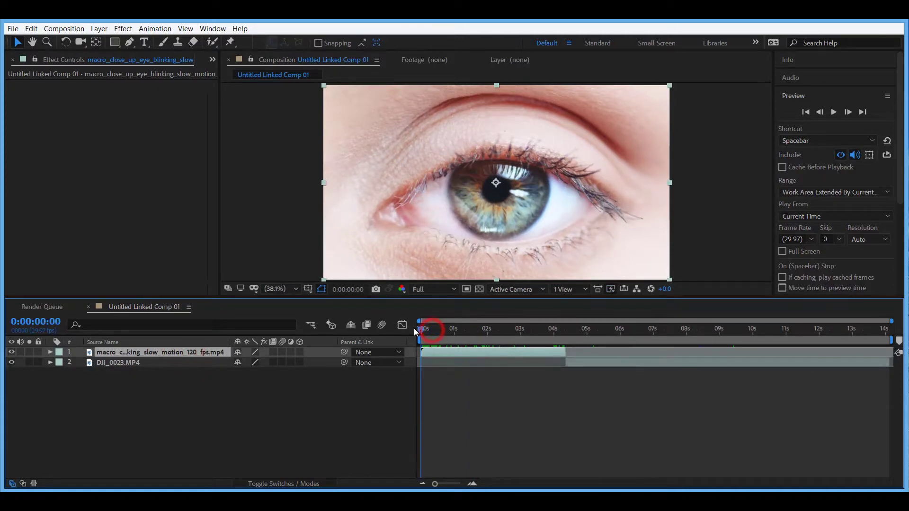
pyautogui.click(149, 352)
pyautogui.moveTo(118, 47); pyautogui.dragTo(145, 69)
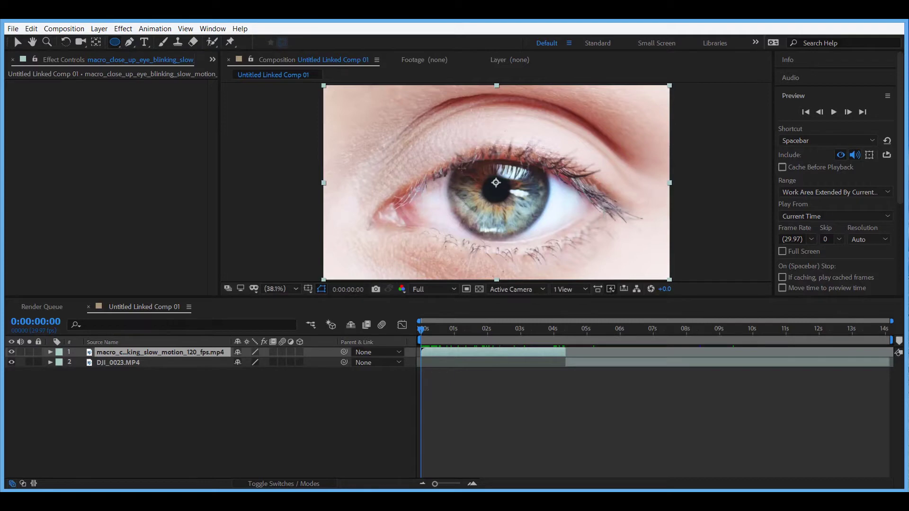
pyautogui.moveTo(460, 167); pyautogui.dragTo(538, 227)
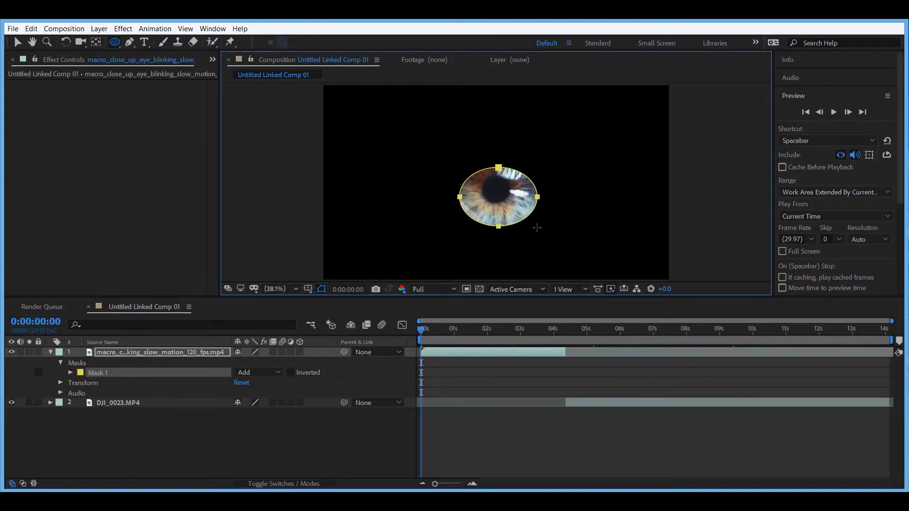
pyautogui.click(291, 373)
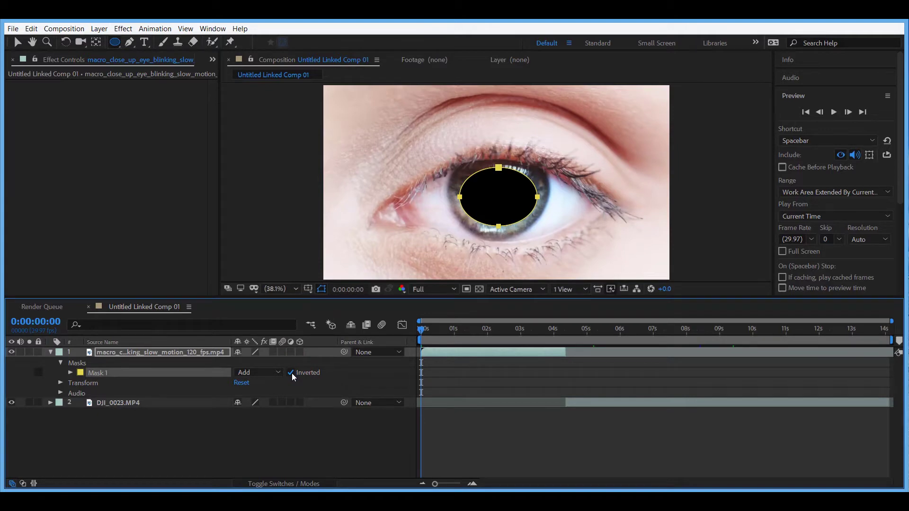
# Move the DJI_0023.MP4 layer earlier in time to the start of the composition so it plays under the eye layer
pyautogui.click(585, 403)
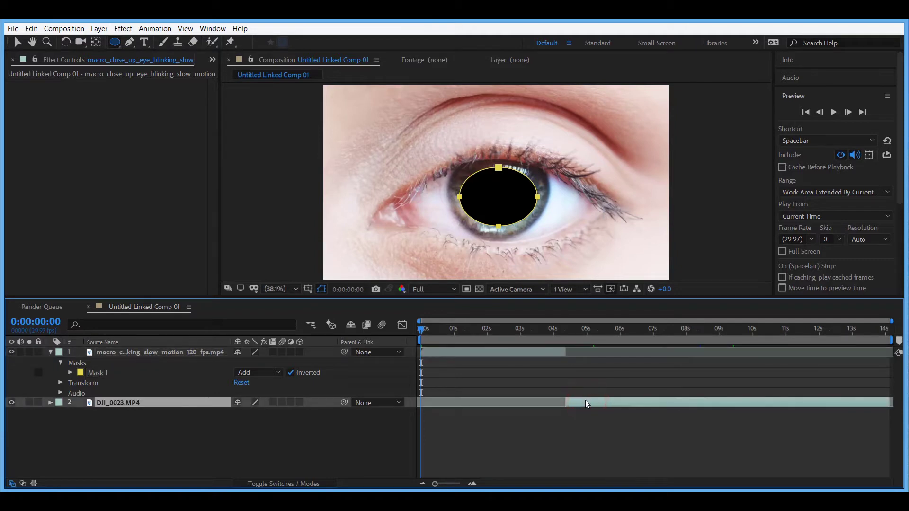
pyautogui.moveTo(586, 403); pyautogui.dragTo(442, 397)
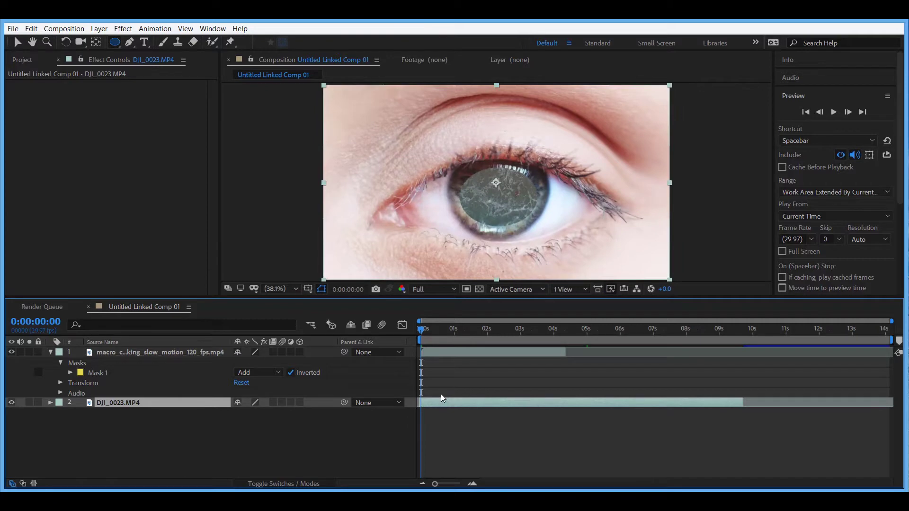
pyautogui.moveTo(420, 328)
pyautogui.mouseDown()
pyautogui.moveTo(481, 327)
pyautogui.moveTo(418, 324)
pyautogui.mouseUp()
# Enable Mask Path keyframing for the eye layer's mask at 0:00:00:00 and track the mask forward through the clip
pyautogui.click(50, 352)
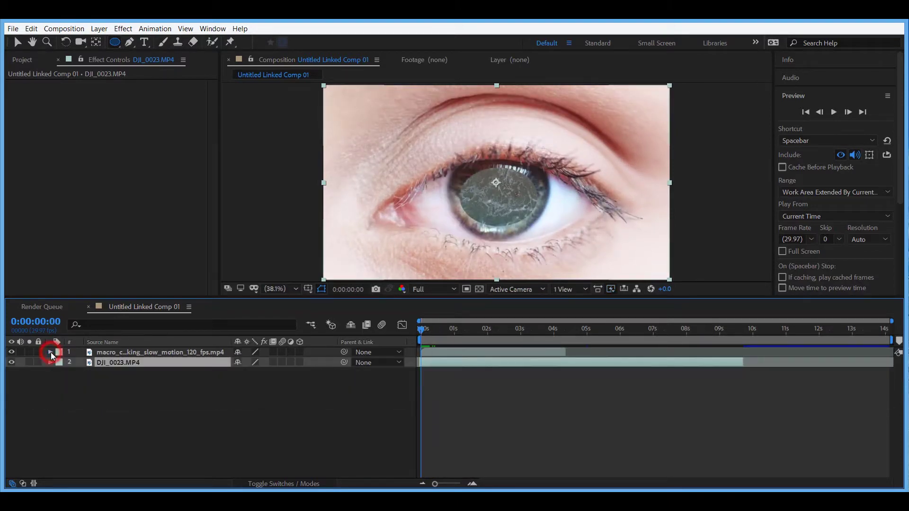
pyautogui.click(170, 353)
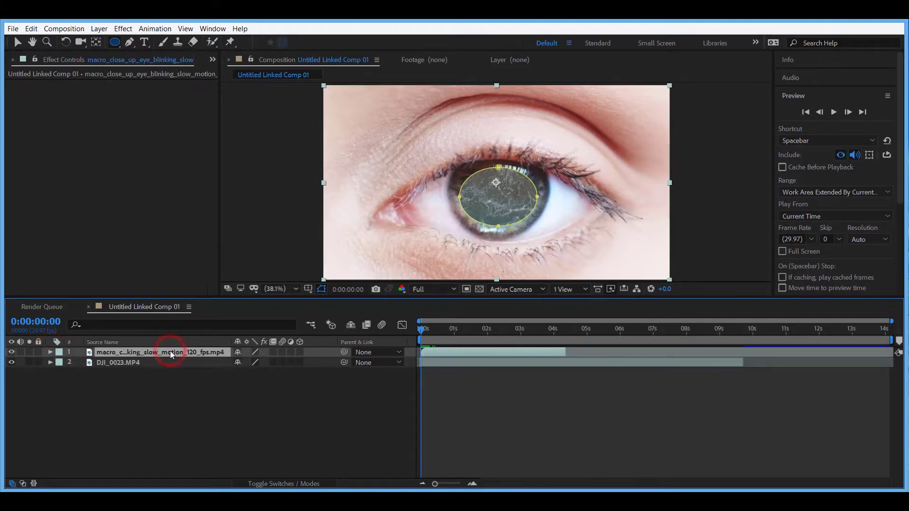
pyautogui.press('m')
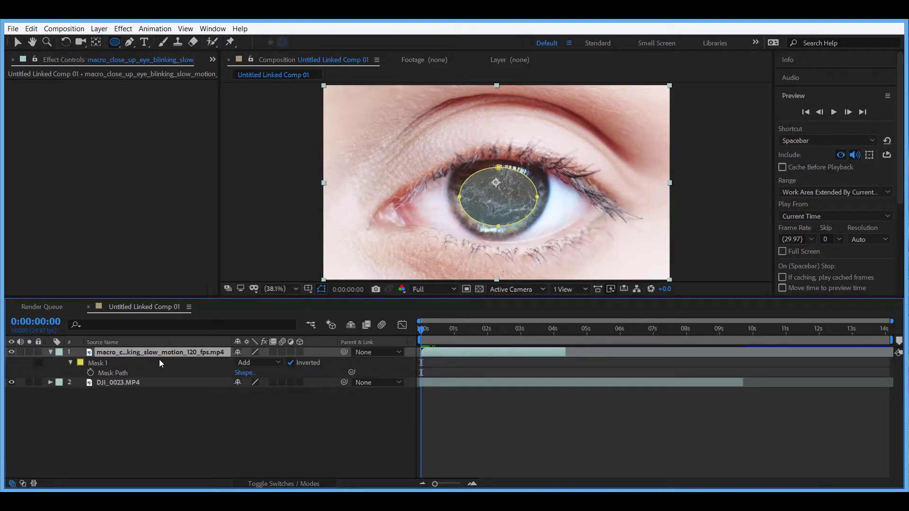
pyautogui.click(91, 374)
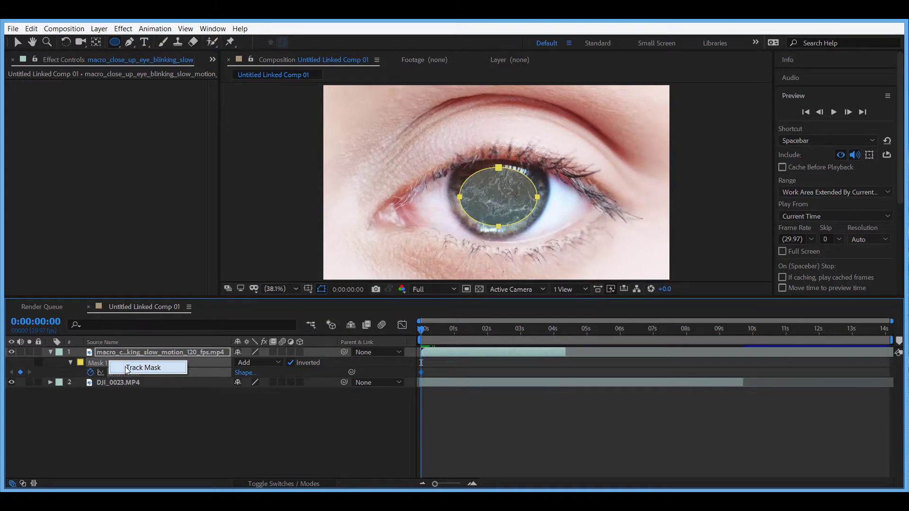
pyautogui.click(142, 368)
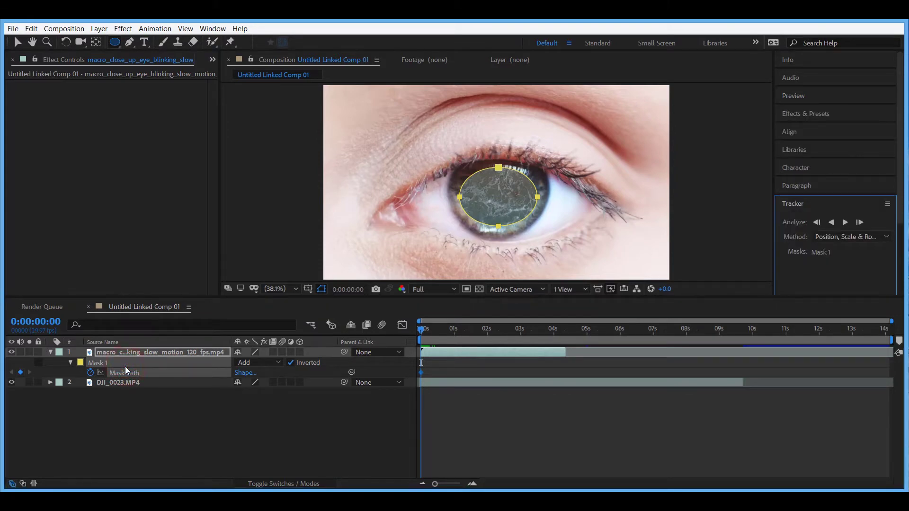
pyautogui.click(846, 223)
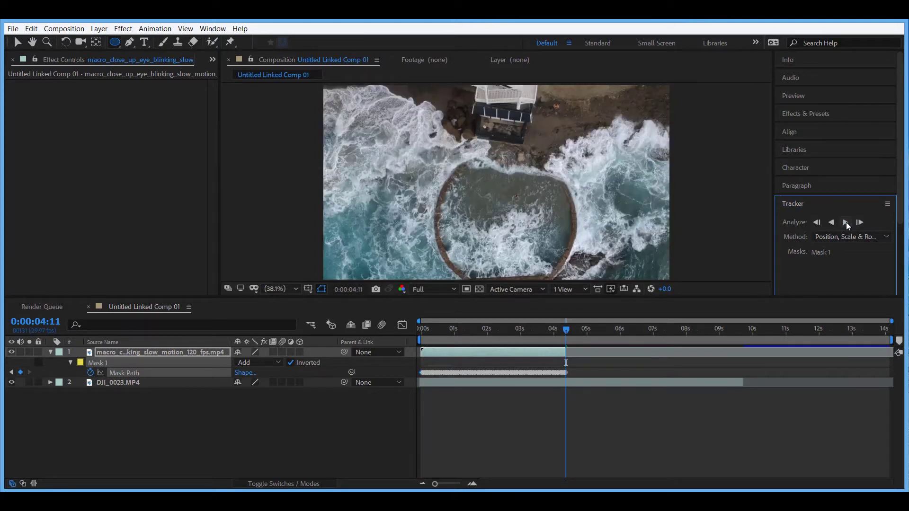
pyautogui.click(424, 327)
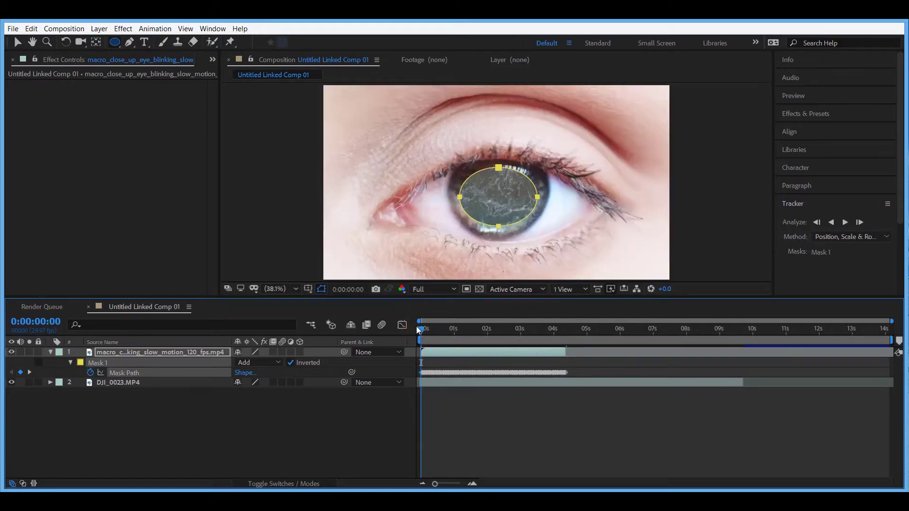
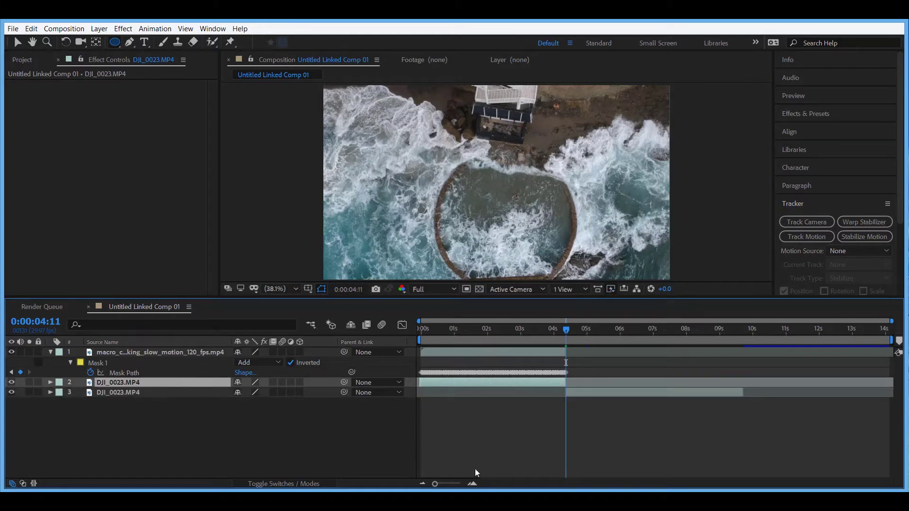
# Scale the first DJI_0023.MP4 segment, directly beneath the eye layer, to 50% at the start of the composition
pyautogui.click(435, 484)
pyautogui.moveTo(435, 485)
pyautogui.mouseDown()
pyautogui.moveTo(452, 483)
pyautogui.moveTo(435, 484)
pyautogui.mouseUp()
pyautogui.click(433, 381)
pyautogui.press('Home')
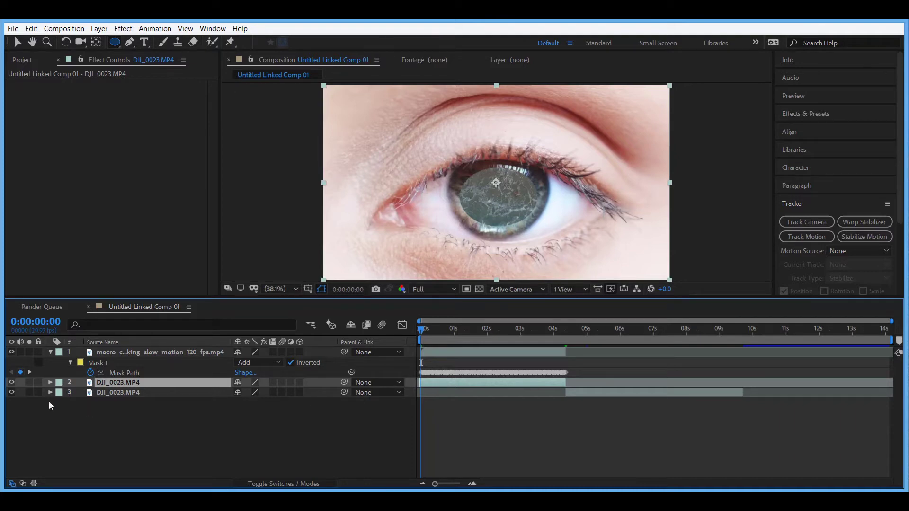
pyautogui.click(50, 382)
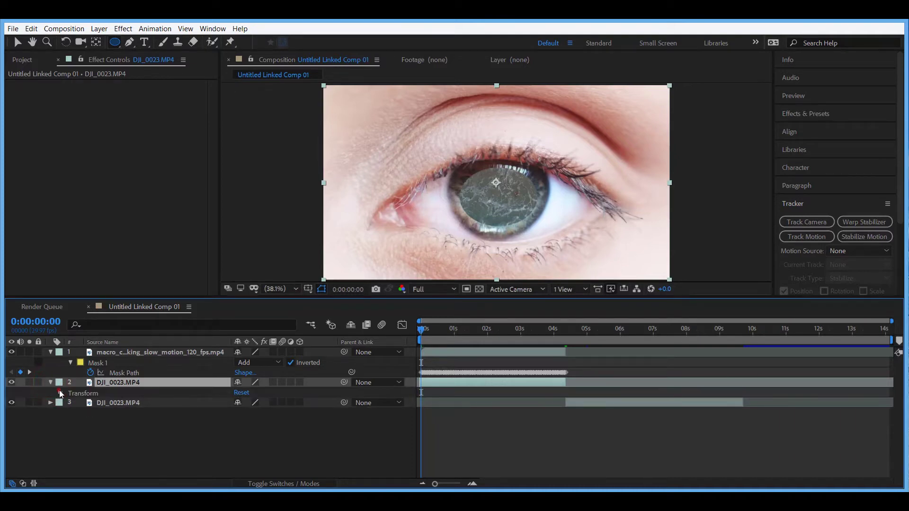
pyautogui.click(59, 392)
pyautogui.moveTo(268, 425); pyautogui.dragTo(238, 423)
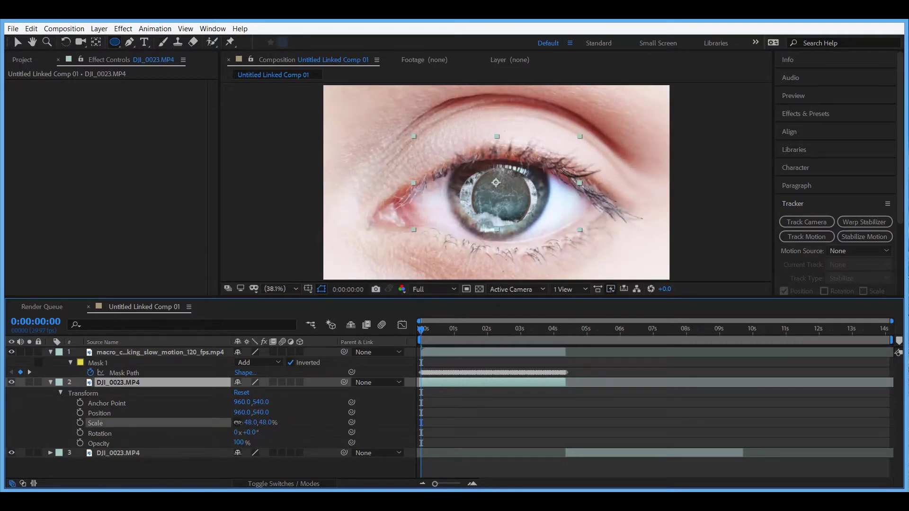
pyautogui.moveTo(238, 423); pyautogui.dragTo(240, 423)
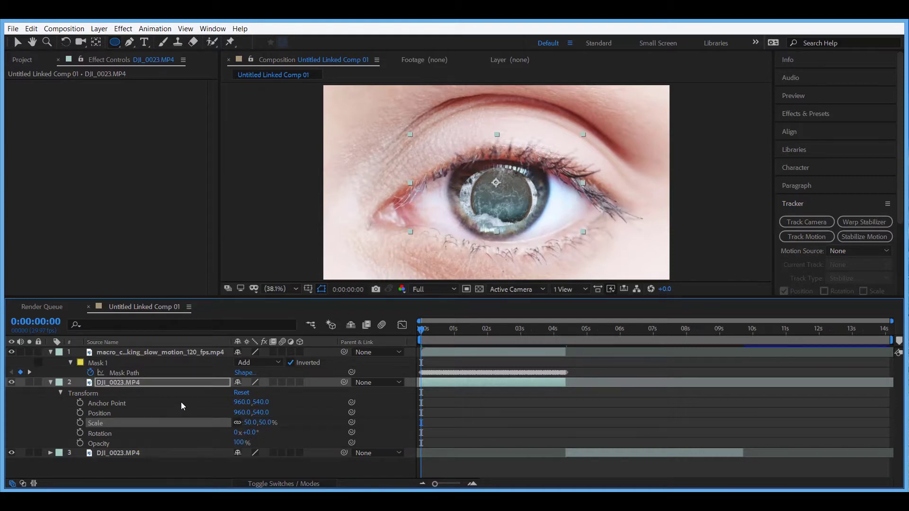
# Set the eye layer's Mask Feather to 60 pixels and check the softened edge across the first second or so
pyautogui.click(131, 374)
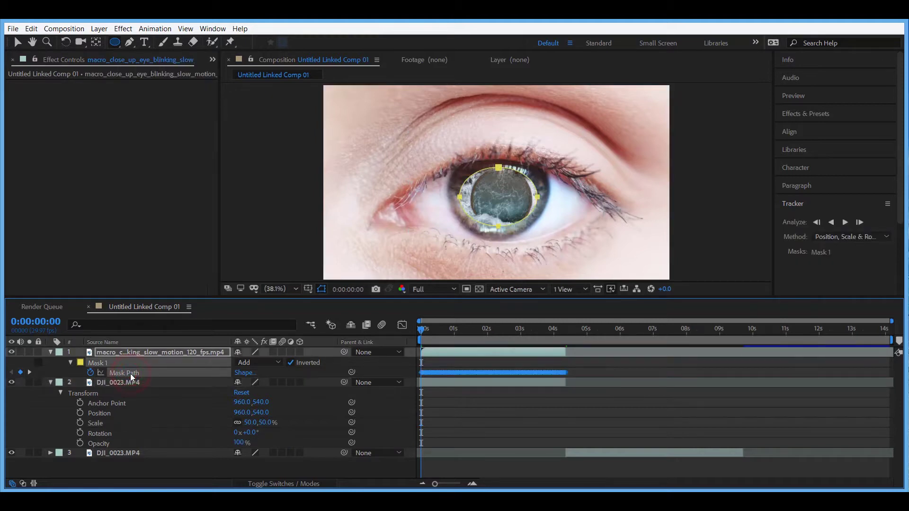
pyautogui.click(69, 363)
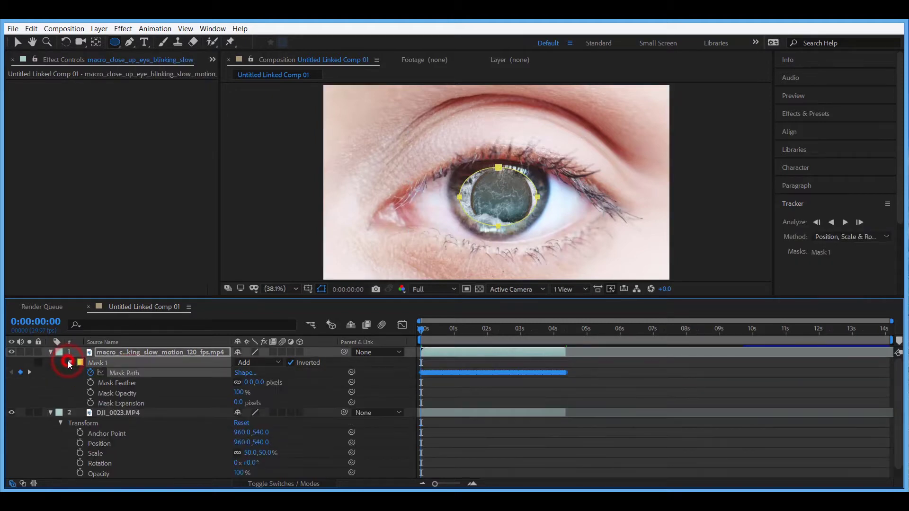
pyautogui.click(128, 384)
pyautogui.moveTo(263, 385); pyautogui.dragTo(295, 379)
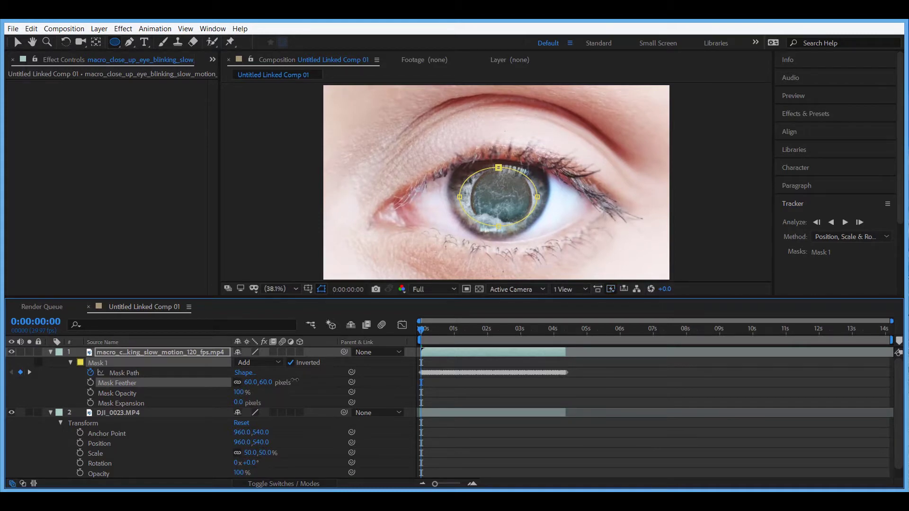
pyautogui.click(16, 44)
pyautogui.click(289, 220)
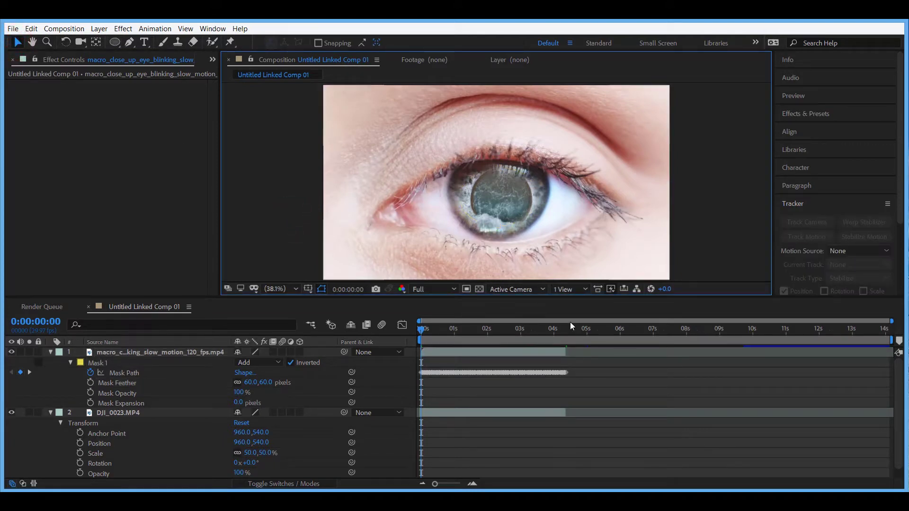
pyautogui.moveTo(421, 328); pyautogui.dragTo(462, 321)
pyautogui.click(442, 321)
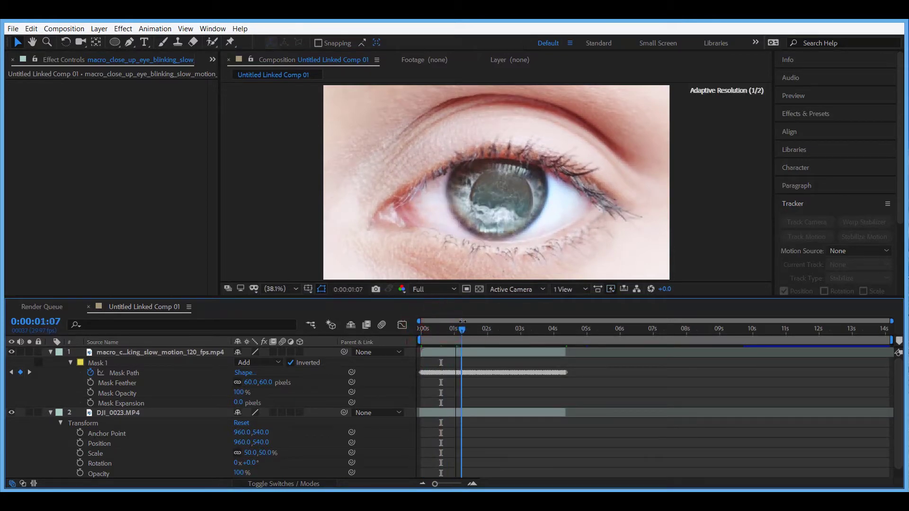
# Check the masked pupil at 0:00:03:16 with the first DJI_0023.MP4 segment hidden and then shown again
pyautogui.moveTo(463, 321); pyautogui.dragTo(538, 322)
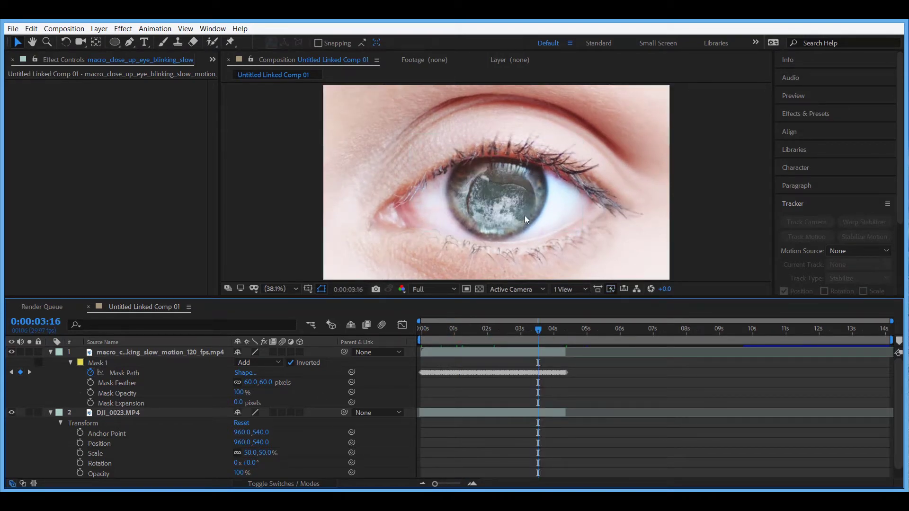
pyautogui.click(11, 413)
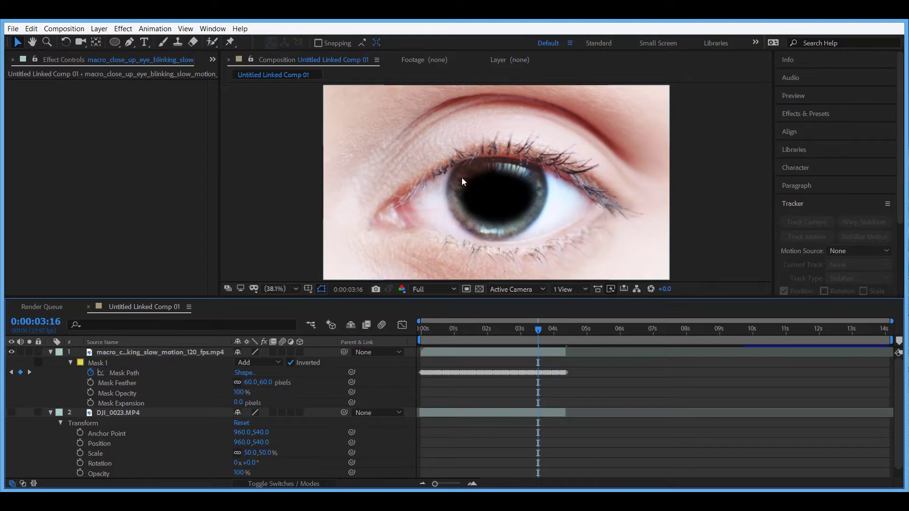
pyautogui.click(11, 412)
pyautogui.click(12, 413)
pyautogui.click(12, 412)
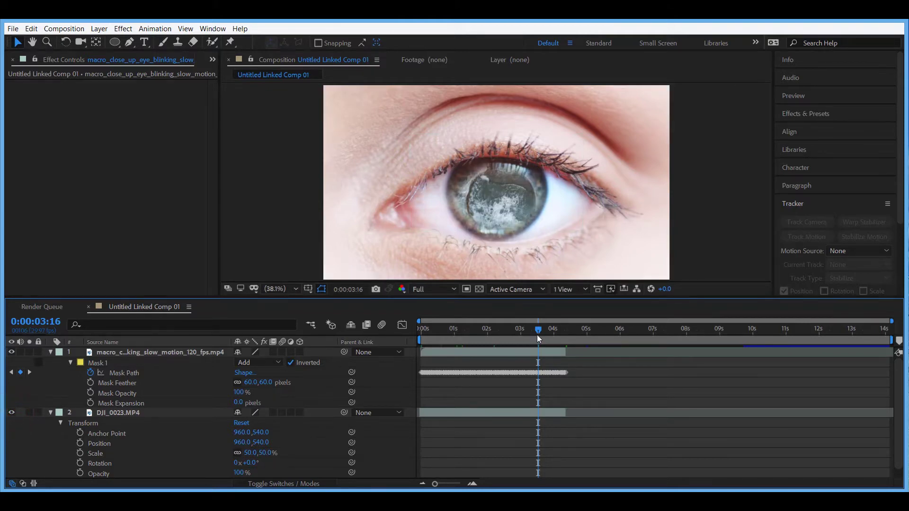
# Go to the eye clip's end at 0:00:04:10, then step the current time back frame by frame to 0:00:03:17
pyautogui.moveTo(539, 329); pyautogui.dragTo(566, 327)
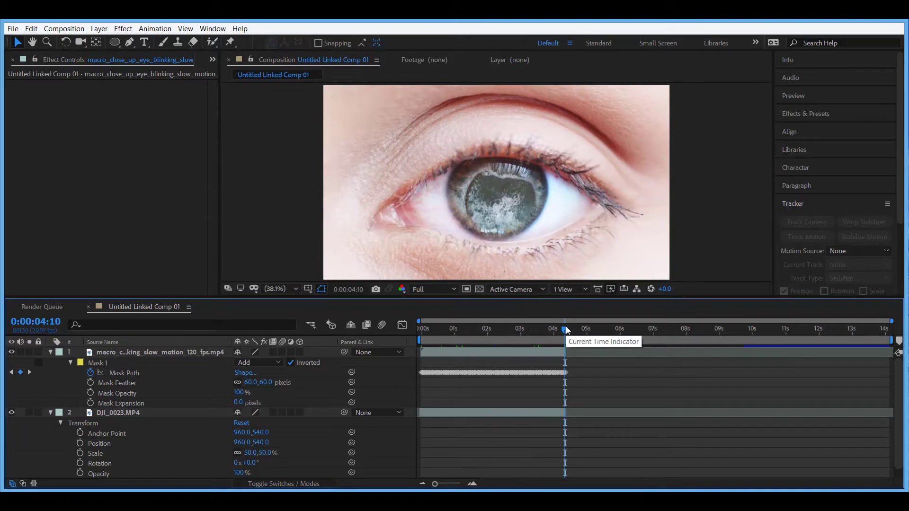
pyautogui.press('pagedown')
pyautogui.press('pageup')
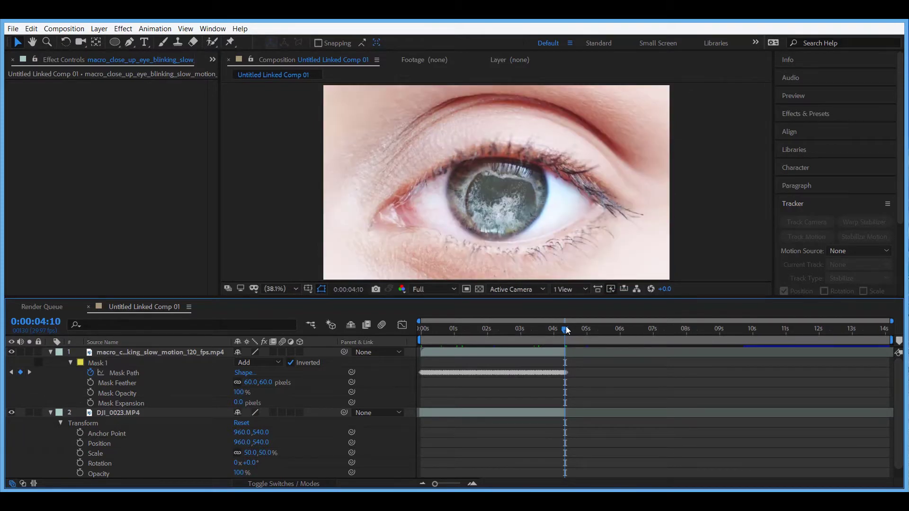
pyautogui.press('pageup')
pyautogui.press('pageup')
pyautogui.press('pageup')
pyautogui.press('pageup')
pyautogui.press('pageup')
pyautogui.press('pageup')
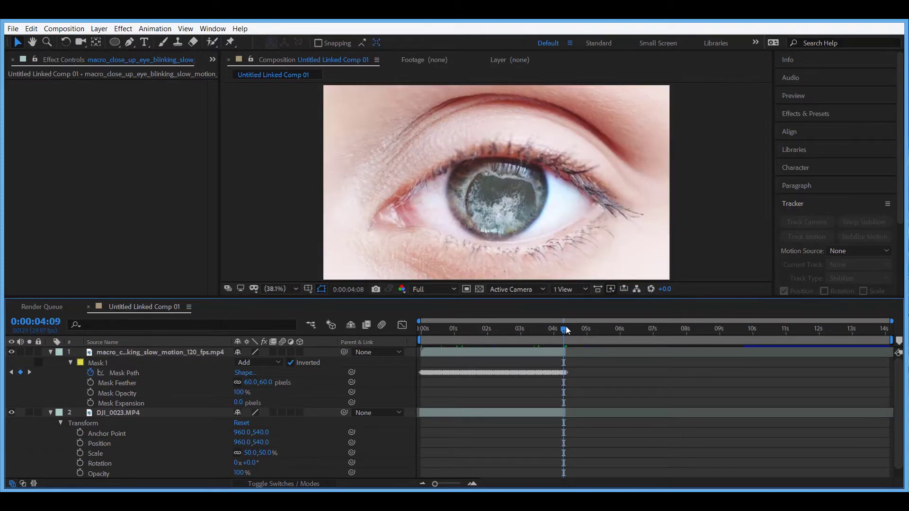
pyautogui.press('pageup')
pyautogui.press('pageup')
pyautogui.press('pageup')
pyautogui.press('pageup')
pyautogui.press('pageup')
pyautogui.press('pageup')
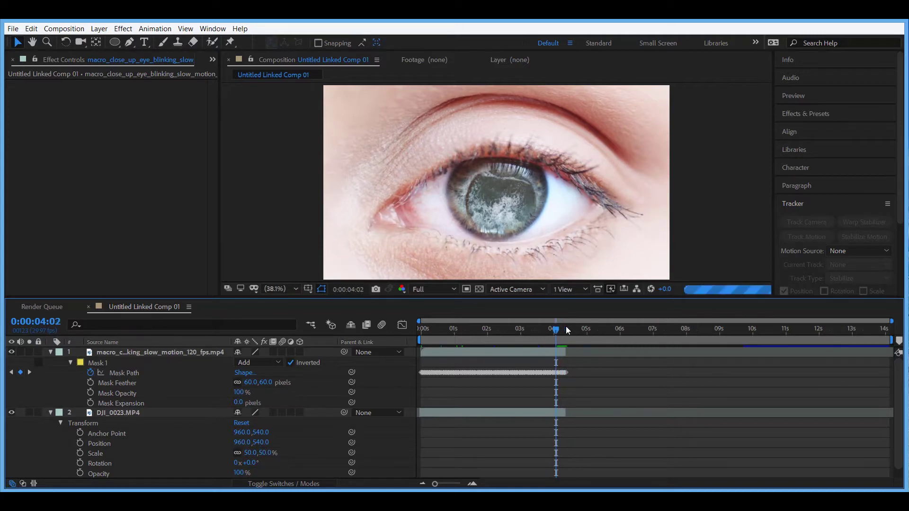
pyautogui.press('pageup')
pyautogui.press('pageup')
pyautogui.press('pageup')
pyautogui.press('pageup')
pyautogui.press('pageup')
pyautogui.press('pageup')
pyautogui.press('pageup')
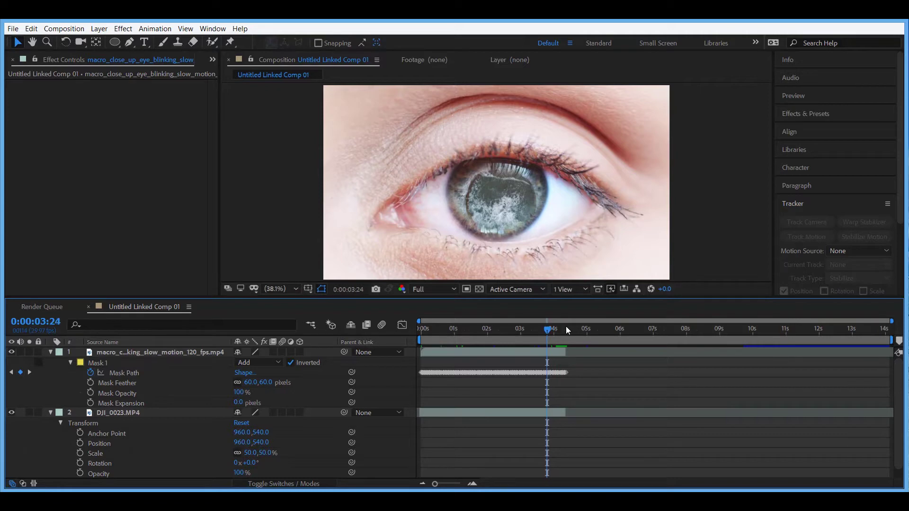
pyautogui.press('pageup')
pyautogui.press('pageup')
pyautogui.press('pageup')
pyautogui.press('pageup')
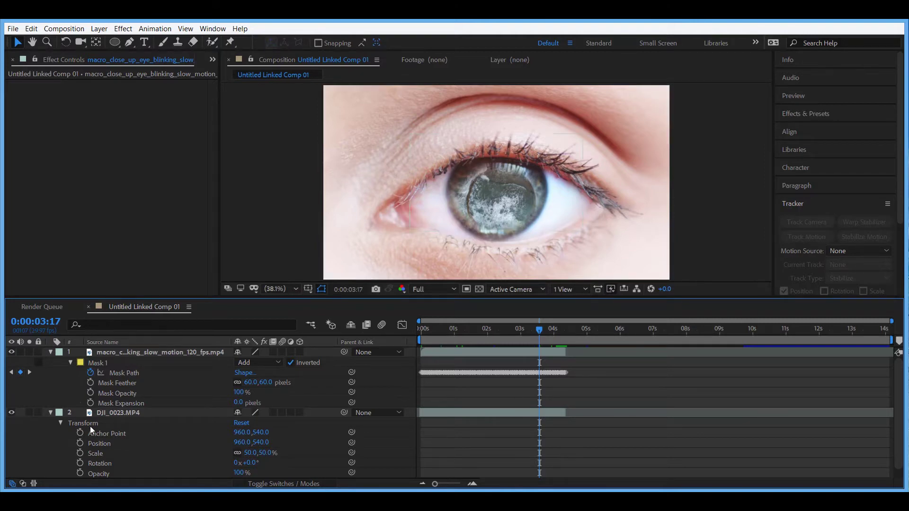
# Enable Scale and Position keyframing in the eye layer's transform properties at 0:00:03:17
pyautogui.click(140, 353)
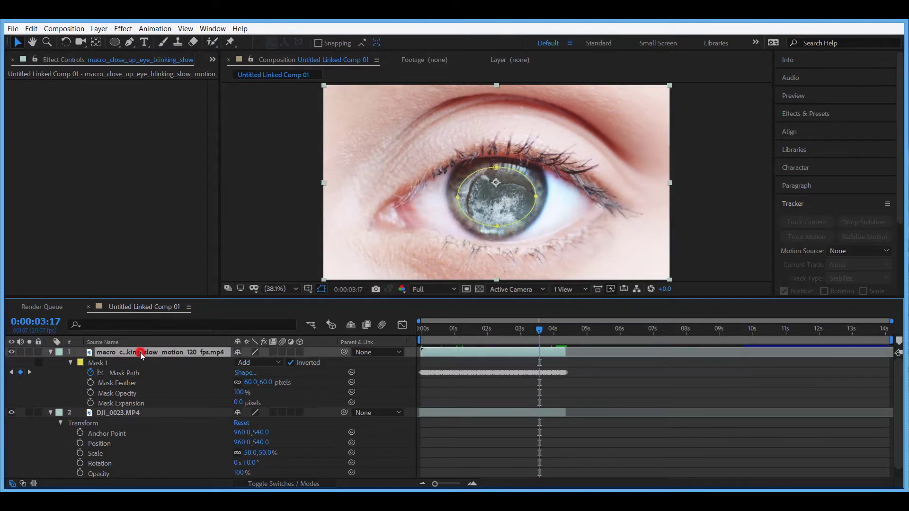
pyautogui.click(70, 362)
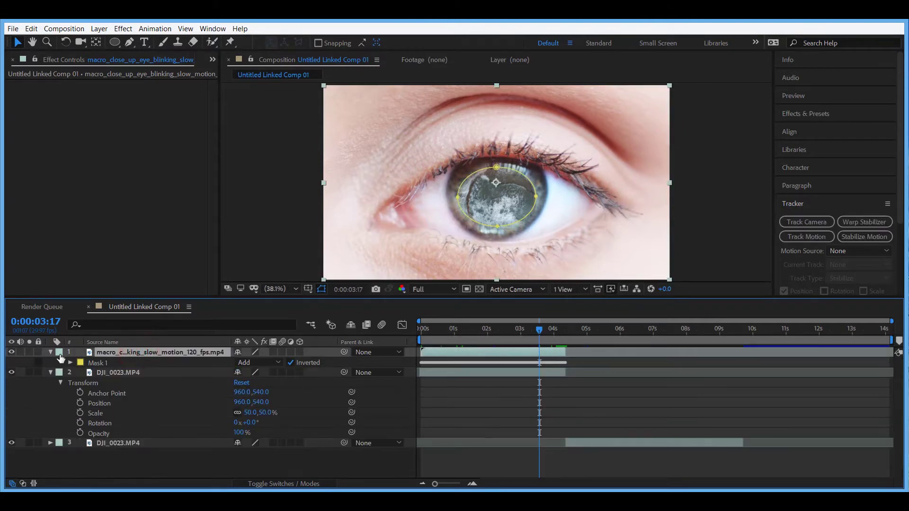
pyautogui.click(51, 353)
pyautogui.click(51, 353)
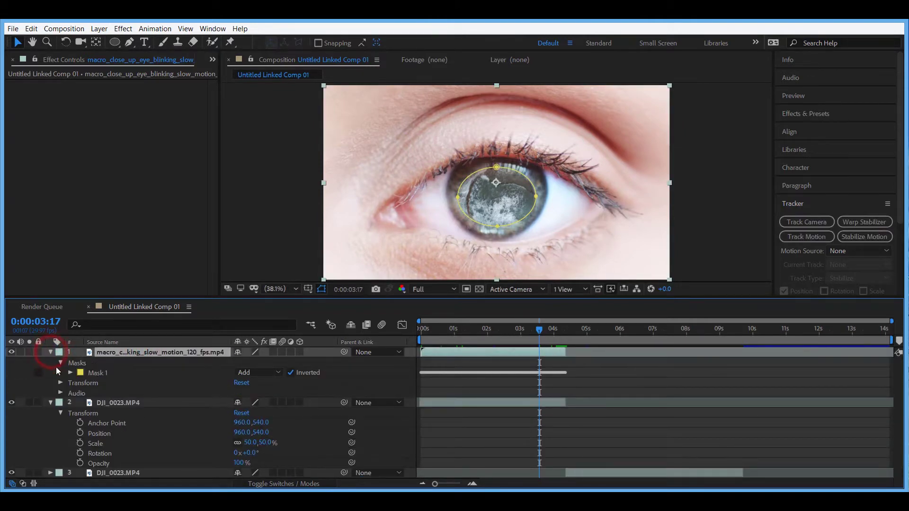
pyautogui.click(60, 383)
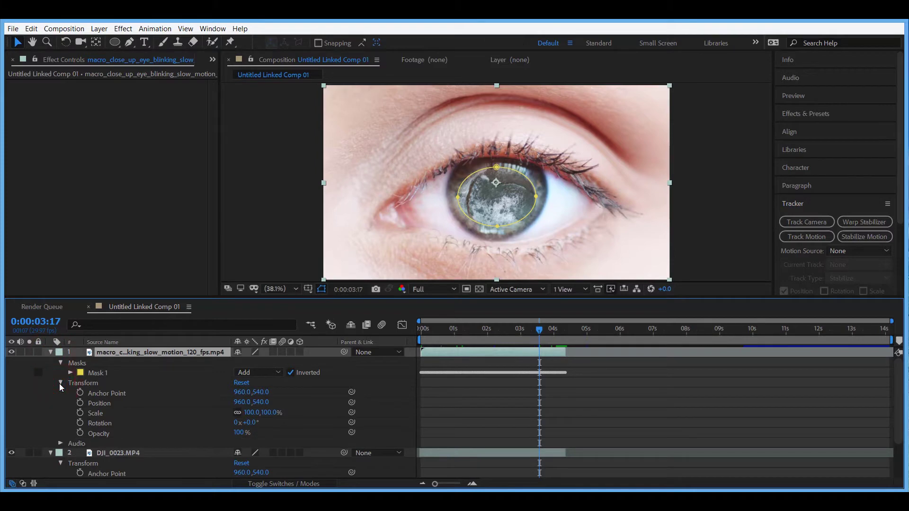
pyautogui.click(80, 413)
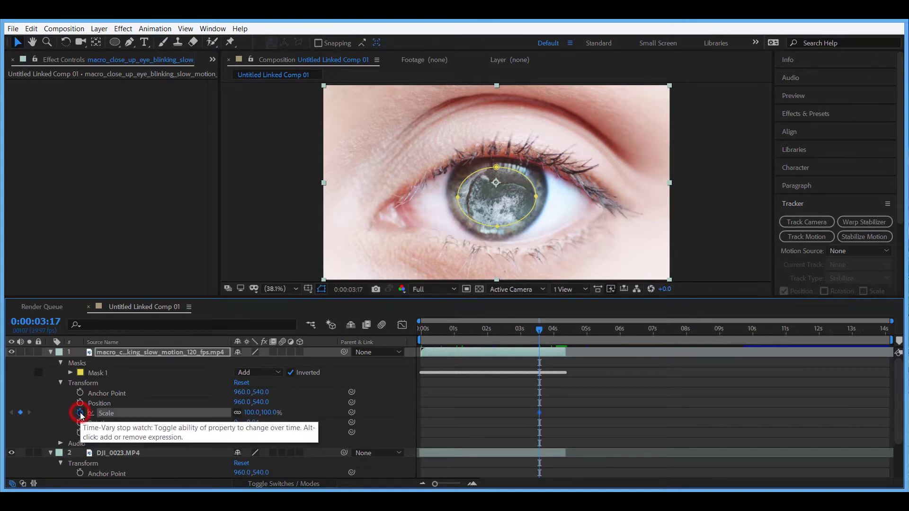
pyautogui.click(80, 403)
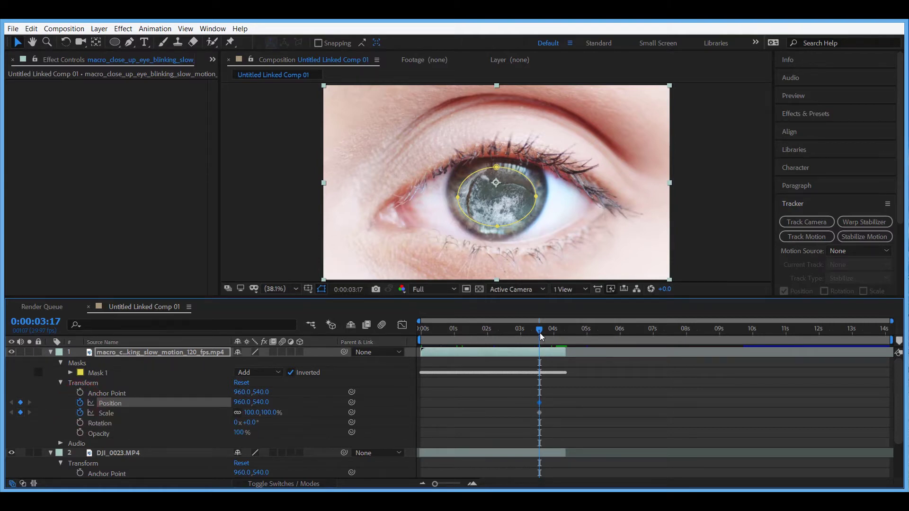
# At 0:00:04:10, set the eye layer's Scale to 970% and its Position to 960, 206 so the pupil opening fills the frame
pyautogui.moveTo(539, 331); pyautogui.dragTo(567, 332)
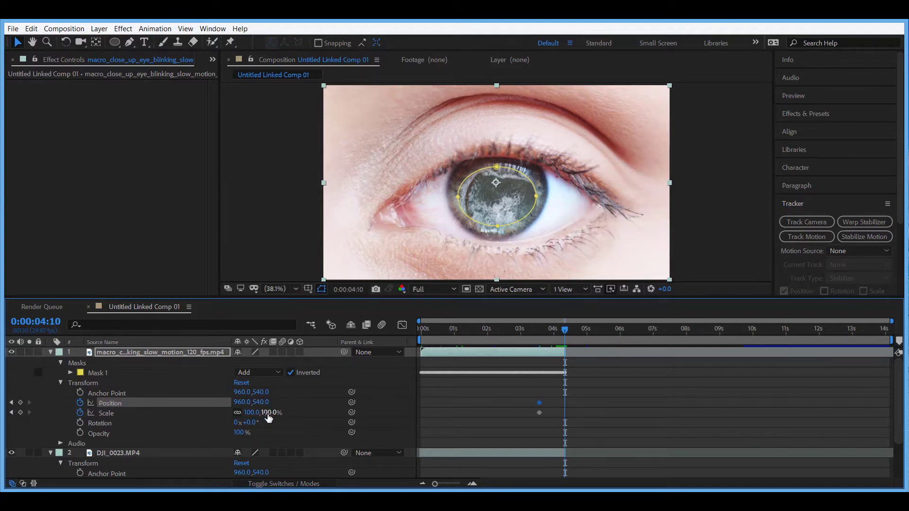
pyautogui.moveTo(268, 417); pyautogui.dragTo(306, 404)
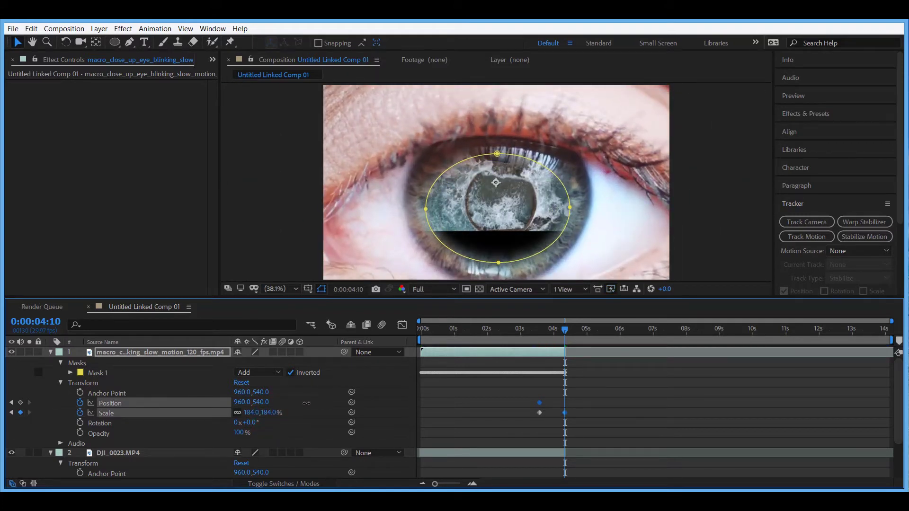
pyautogui.moveTo(306, 403); pyautogui.dragTo(396, 383)
pyautogui.moveTo(267, 414); pyautogui.dragTo(179, 400)
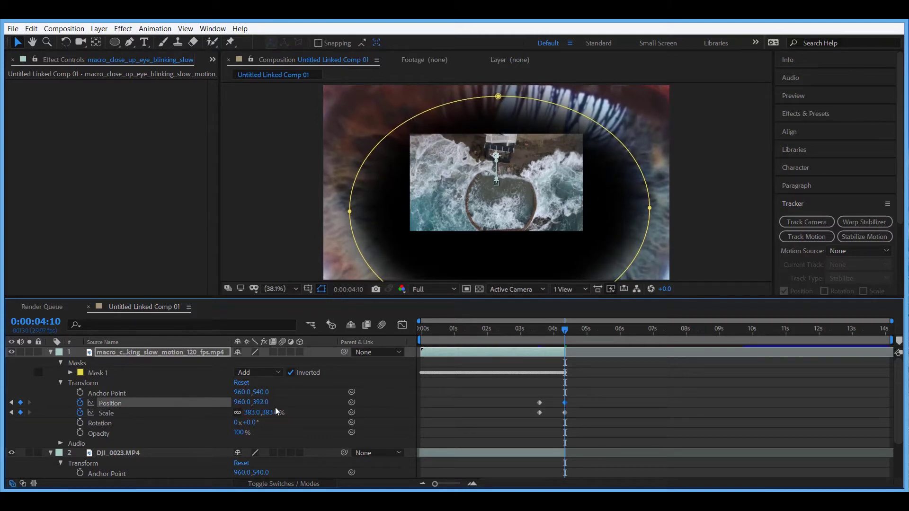
pyautogui.moveTo(277, 411); pyautogui.dragTo(365, 402)
pyautogui.moveTo(266, 401); pyautogui.dragTo(166, 397)
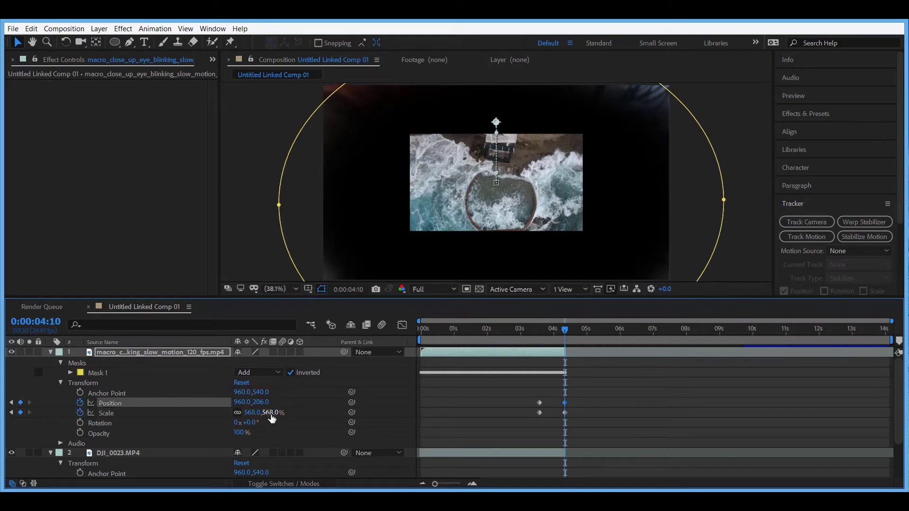
pyautogui.moveTo(271, 415); pyautogui.dragTo(331, 415)
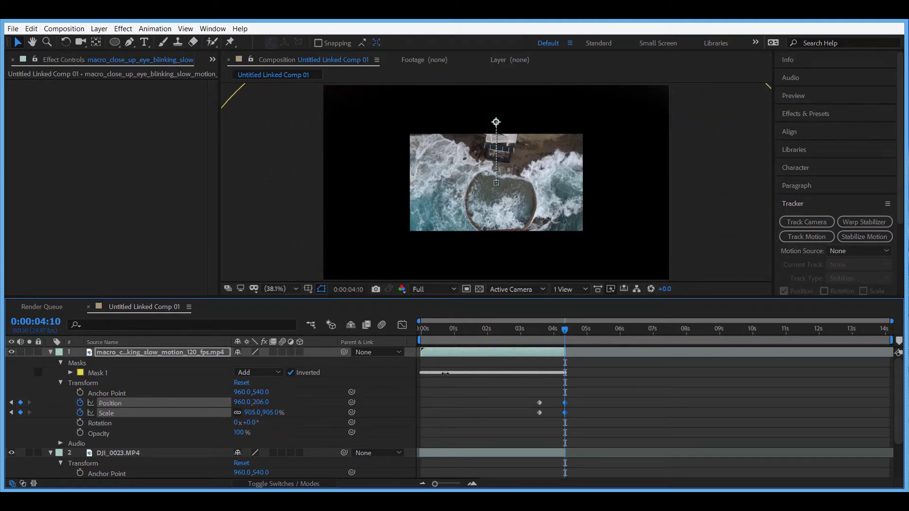
pyautogui.moveTo(465, 372); pyautogui.dragTo(465, 372)
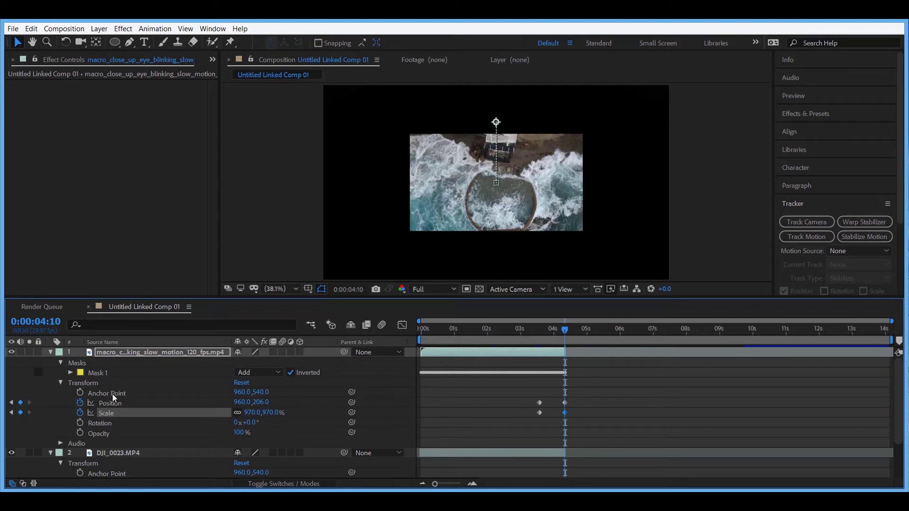
# Enable Scale keyframing for the first DJI_0023.MP4 segment at 0:00:03:17, aligned with the eye layer's first zoom keyframes
pyautogui.click(50, 352)
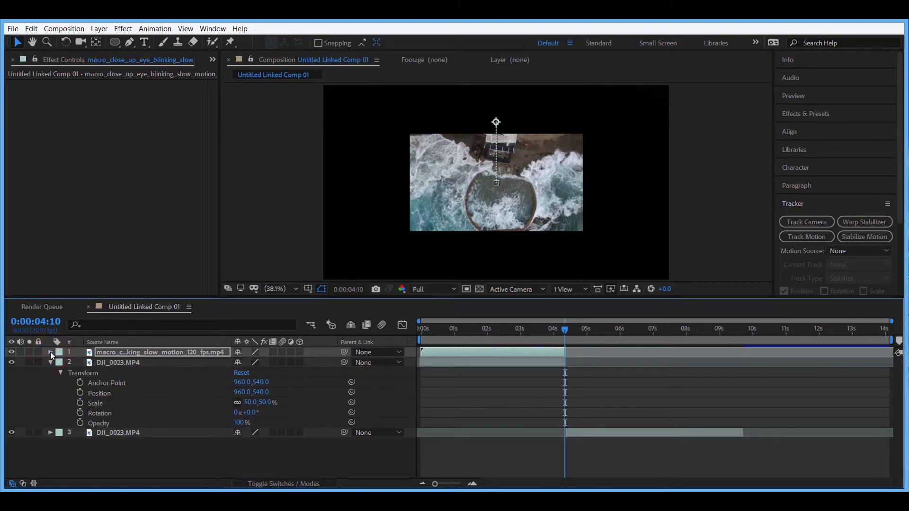
pyautogui.click(118, 363)
pyautogui.click(559, 328)
pyautogui.moveTo(552, 330); pyautogui.dragTo(536, 330)
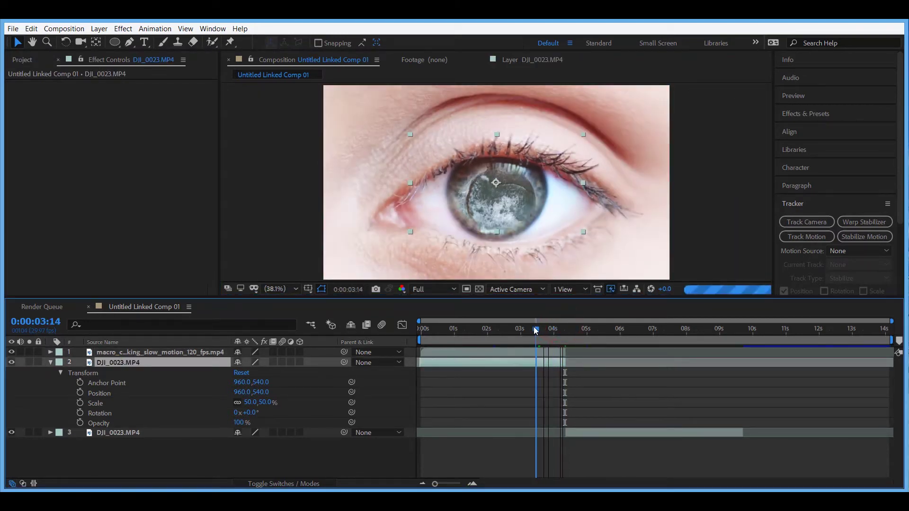
pyautogui.click(51, 352)
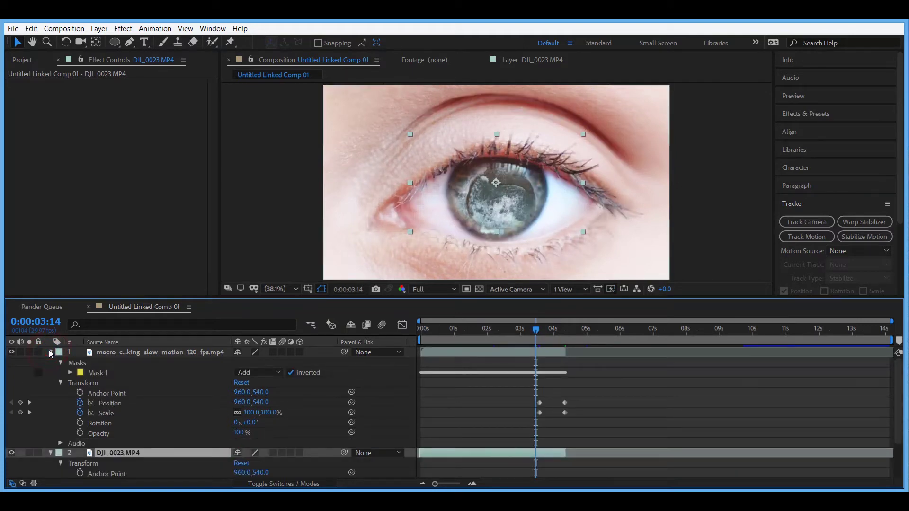
pyautogui.press('pagedown')
pyautogui.press('pagedown')
pyautogui.press('pagedown')
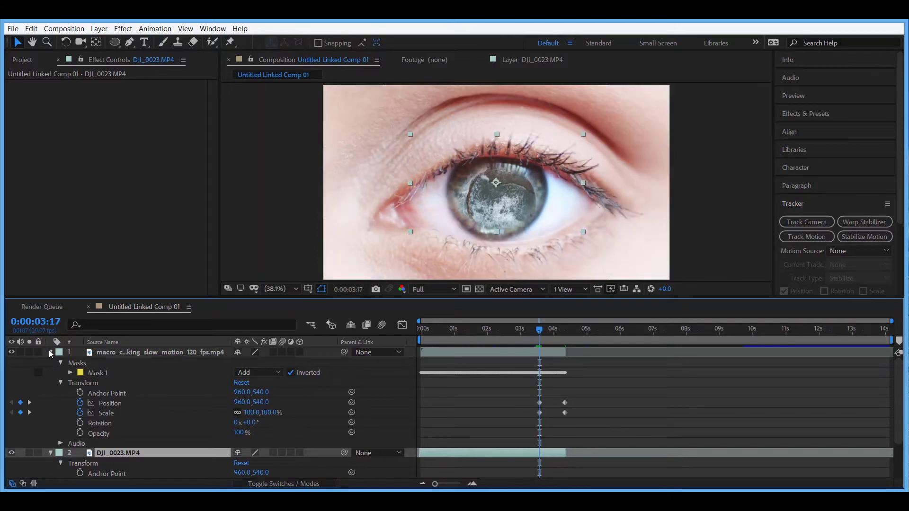
pyautogui.click(51, 352)
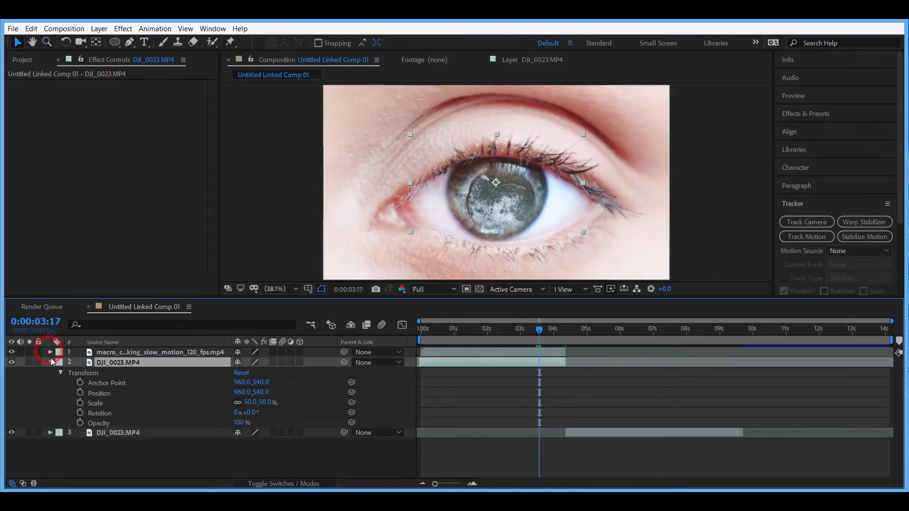
pyautogui.click(80, 404)
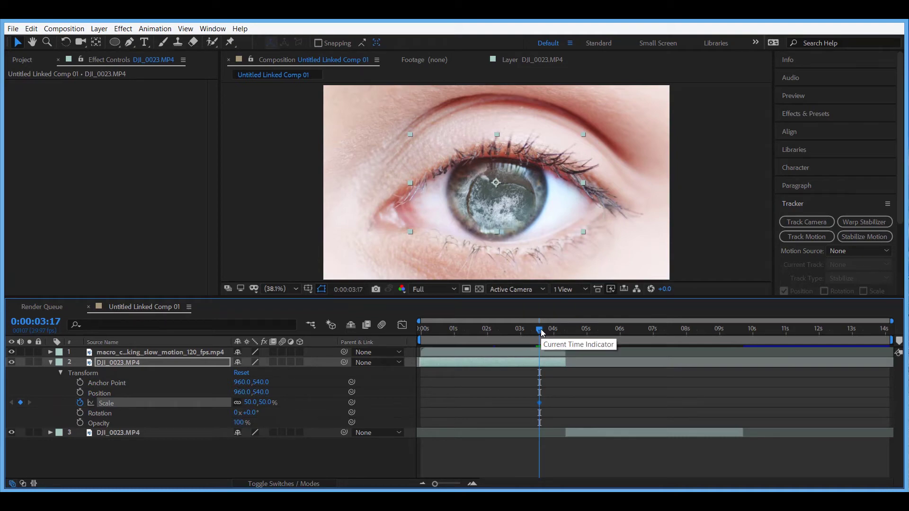
# Set the first DJI_0023.MP4 segment's Scale to 100% at 0:00:04:10
pyautogui.moveTo(542, 330); pyautogui.dragTo(566, 328)
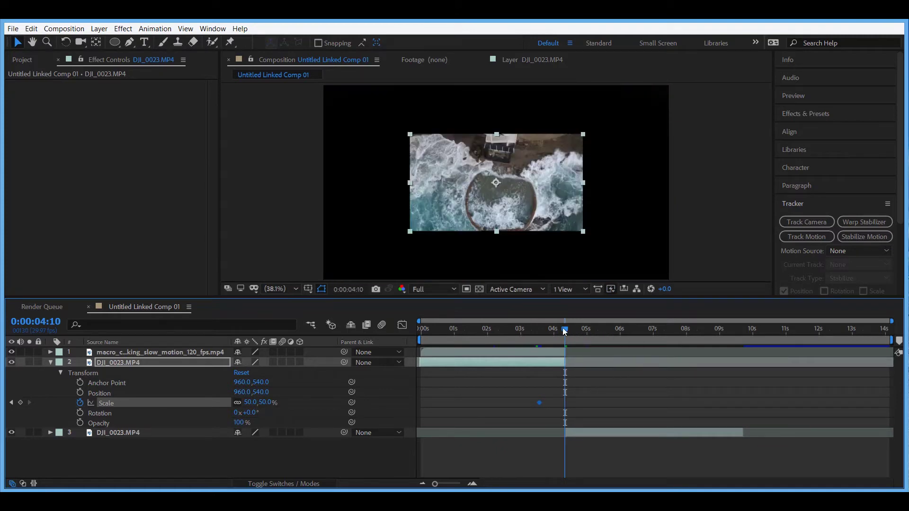
pyautogui.click(266, 404)
pyautogui.write('100')
pyautogui.press('Return')
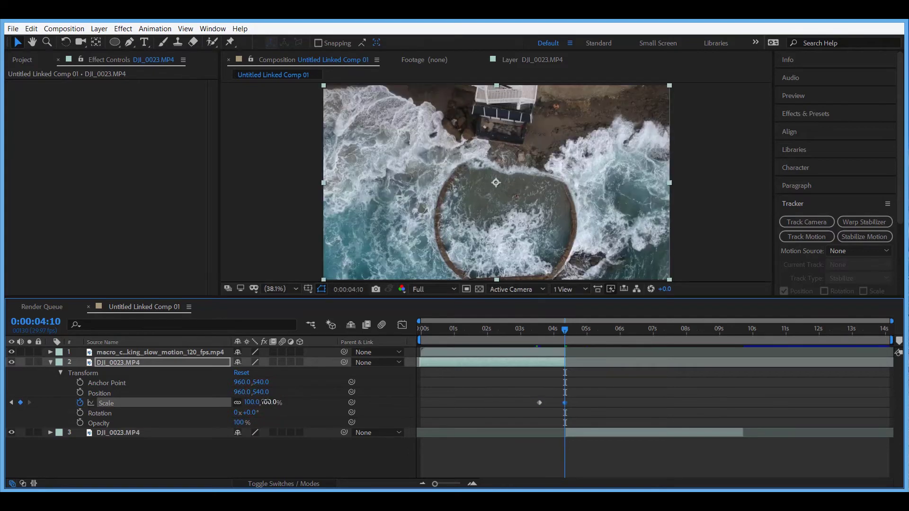
# Step back frame by frame from 0:00:04:10 to 0:00:03:25 to check how the scaled aerial footage fills the pupil opening
pyautogui.press('pageup')
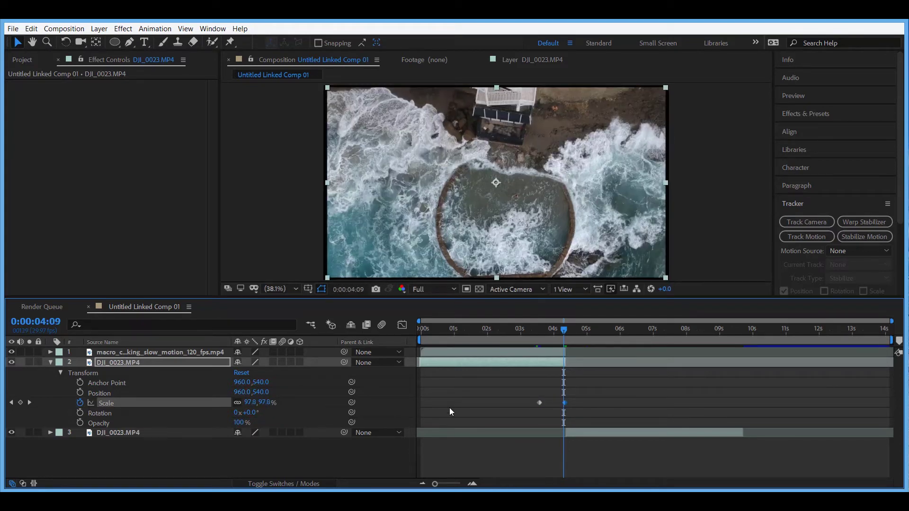
pyautogui.press('pageup')
pyautogui.press('pageup')
pyautogui.press('pageup')
pyautogui.press('pageup')
pyautogui.press('pageup')
pyautogui.press('pageup')
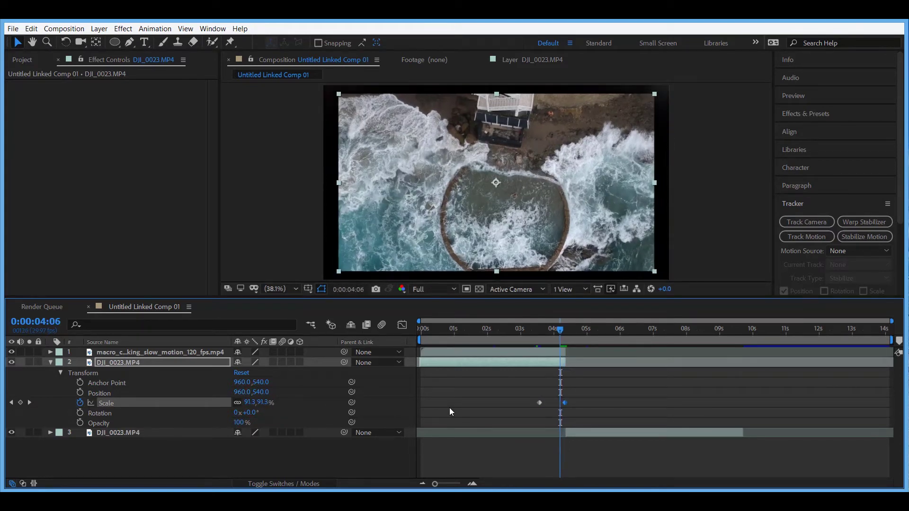
pyautogui.press('pageup')
pyautogui.press('pageup')
pyautogui.press('pageup')
pyautogui.press('pageup')
pyautogui.press('pageup')
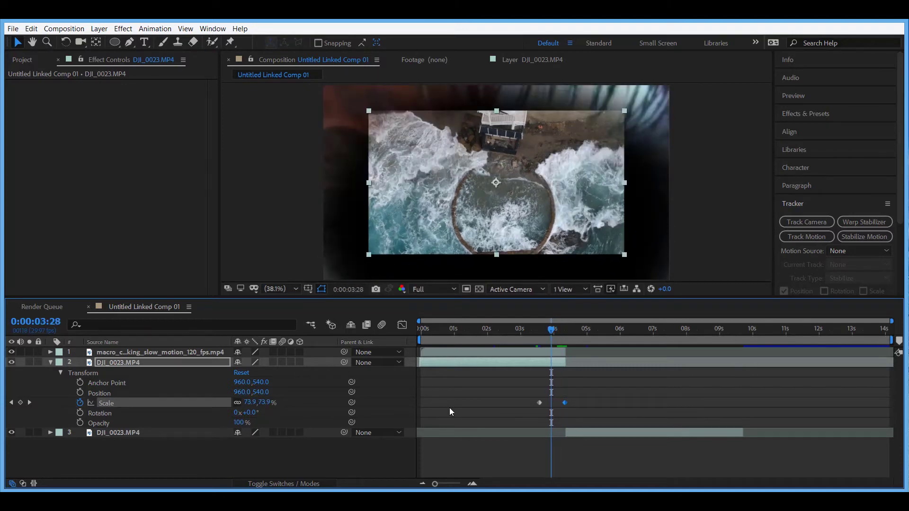
pyautogui.press('pageup')
pyautogui.press('pageup')
pyautogui.press('pageup')
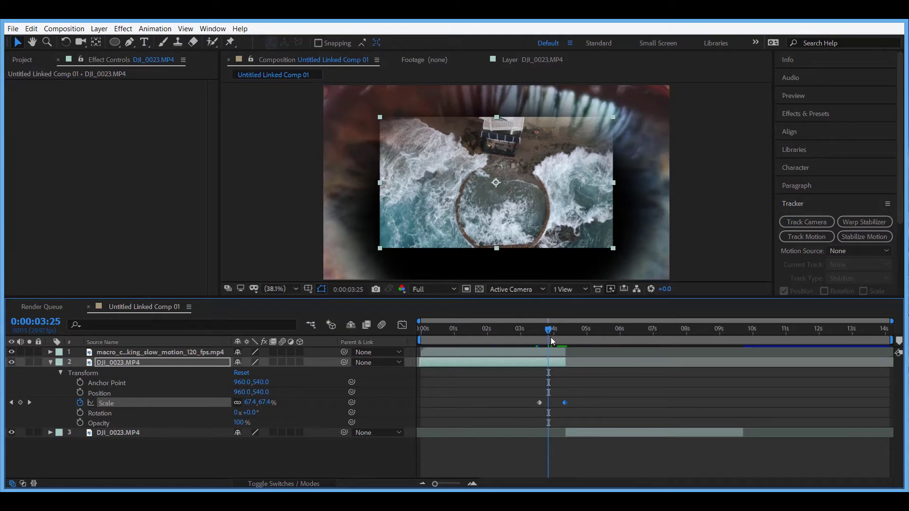
# Move the aerial layer's 100% Scale keyframe earlier, to just before 0:00:03:25, and scrub back to check the faster zoom
pyautogui.click(565, 403)
pyautogui.click(565, 403)
pyautogui.moveTo(565, 403); pyautogui.dragTo(547, 403)
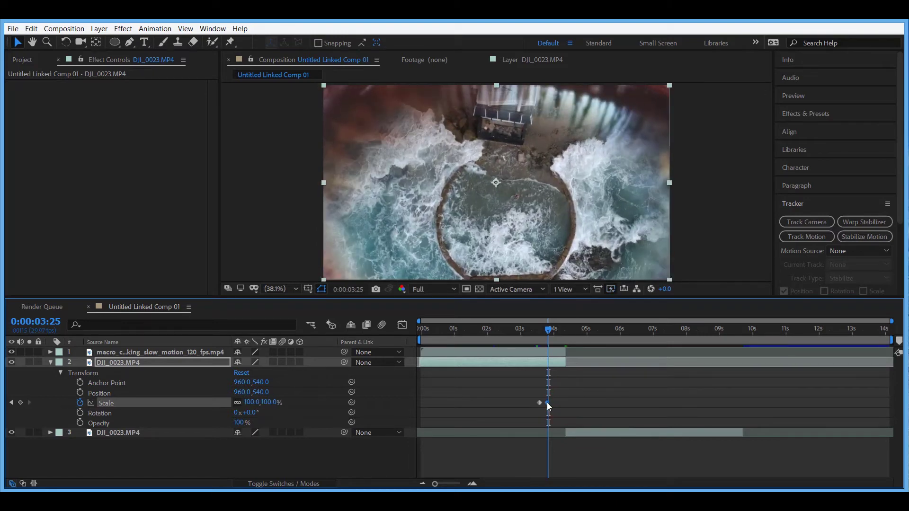
pyautogui.moveTo(550, 330); pyautogui.dragTo(545, 329)
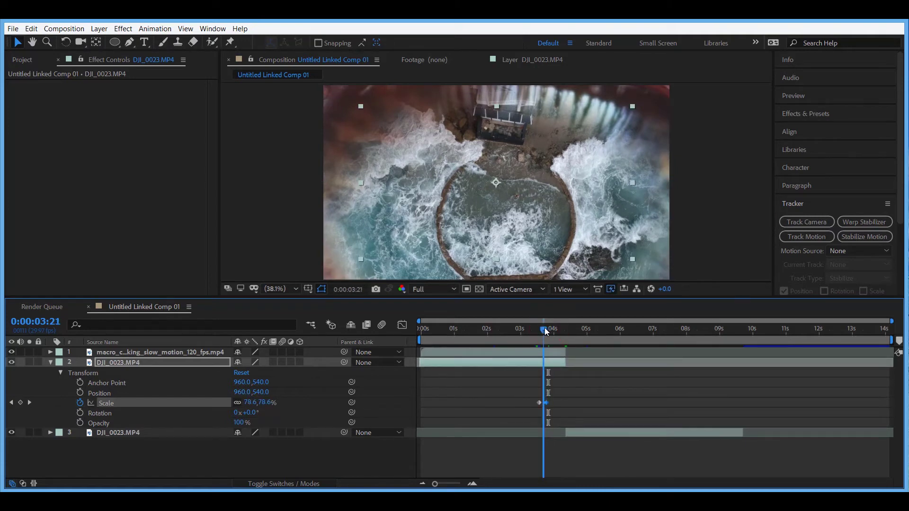
# Move the first DJI_0023.MP4 segment's 100% Scale keyframe even earlier, just after its 0:00:03:17 keyframe, and scrub back to 0:00:03:05
pyautogui.moveTo(545, 329); pyautogui.dragTo(542, 329)
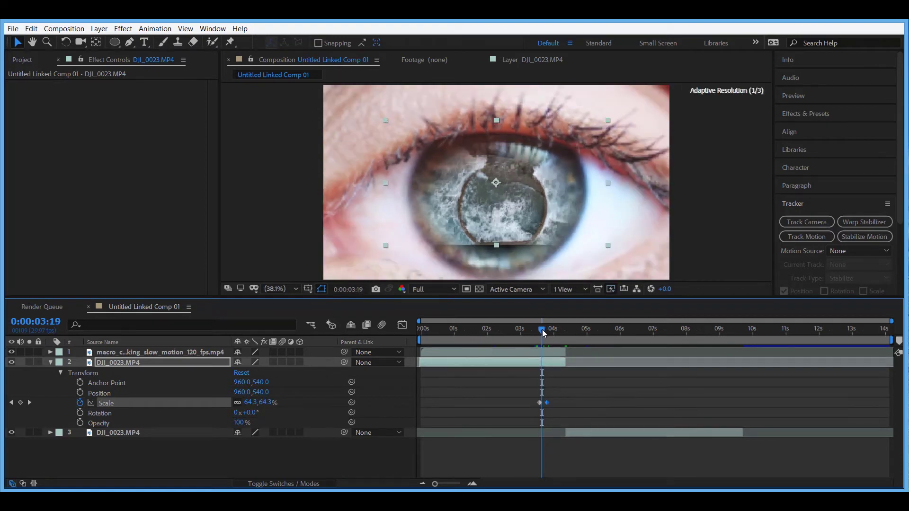
pyautogui.moveTo(547, 402); pyautogui.dragTo(542, 404)
pyautogui.click(539, 330)
pyautogui.moveTo(538, 331)
pyautogui.mouseDown()
pyautogui.moveTo(557, 328)
pyautogui.moveTo(530, 331)
pyautogui.moveTo(565, 329)
pyautogui.moveTo(525, 330)
pyautogui.mouseUp()
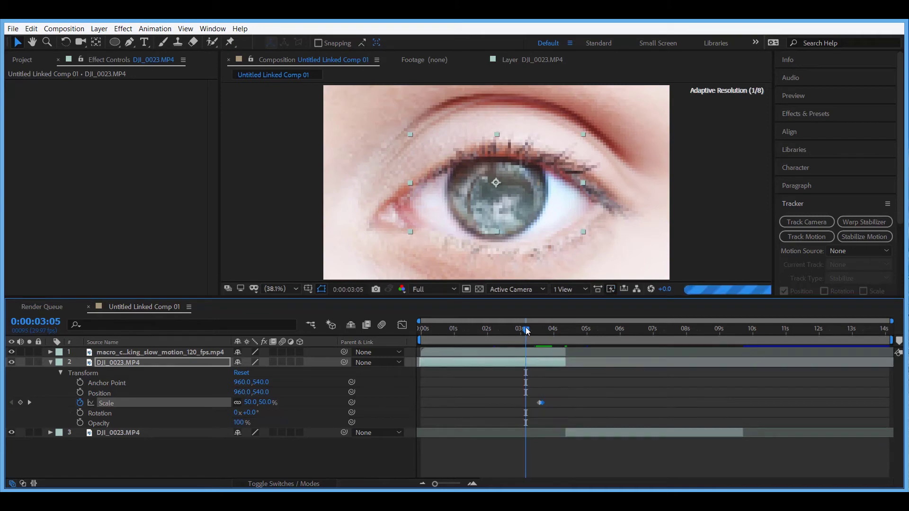
# Preview the eye zoom transition from 0:00:03:05 to judge the faster scaling of the aerial footage
pyautogui.click(806, 94)
pyautogui.click(833, 112)
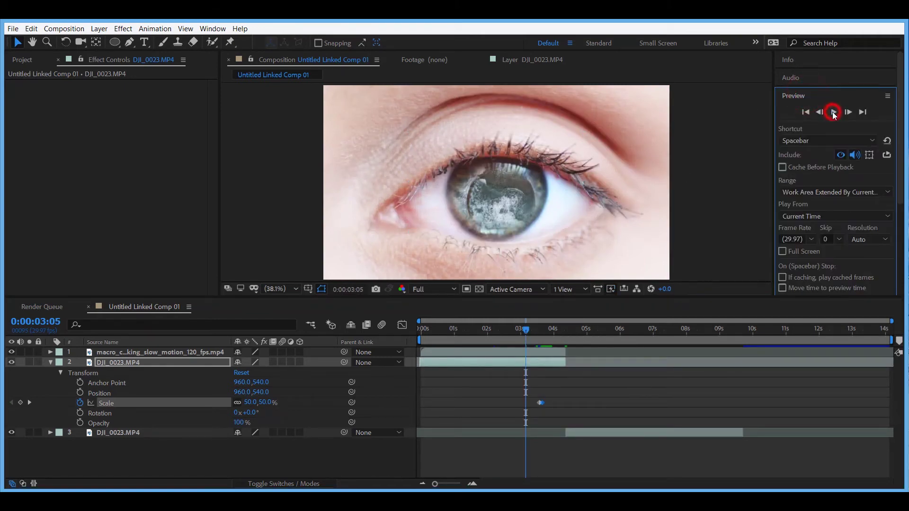
pyautogui.click(833, 113)
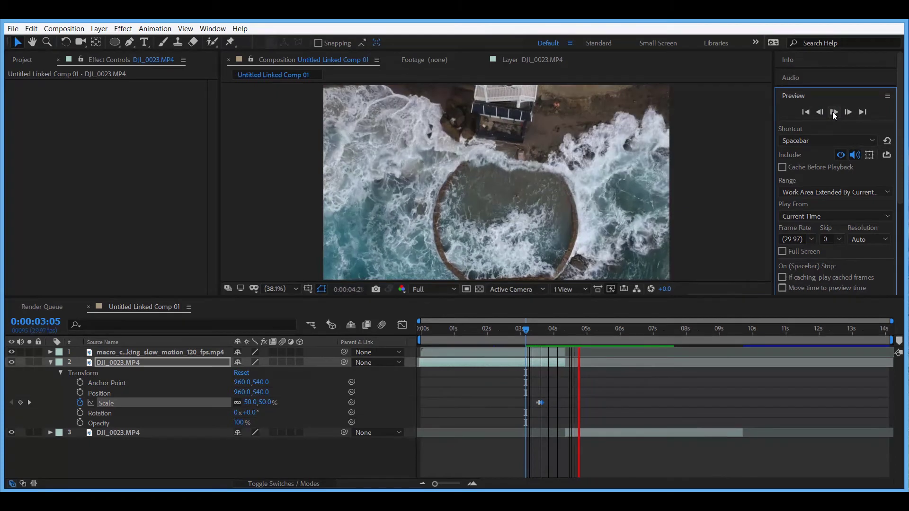
pyautogui.click(834, 112)
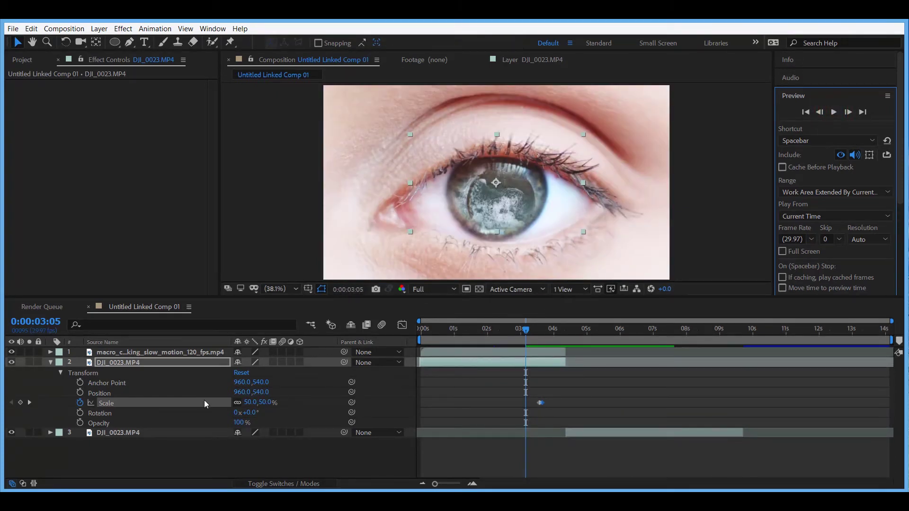
# Collapse the first DJI_0023.MP4 segment's properties and play through the transition again from an earlier time
pyautogui.click(50, 362)
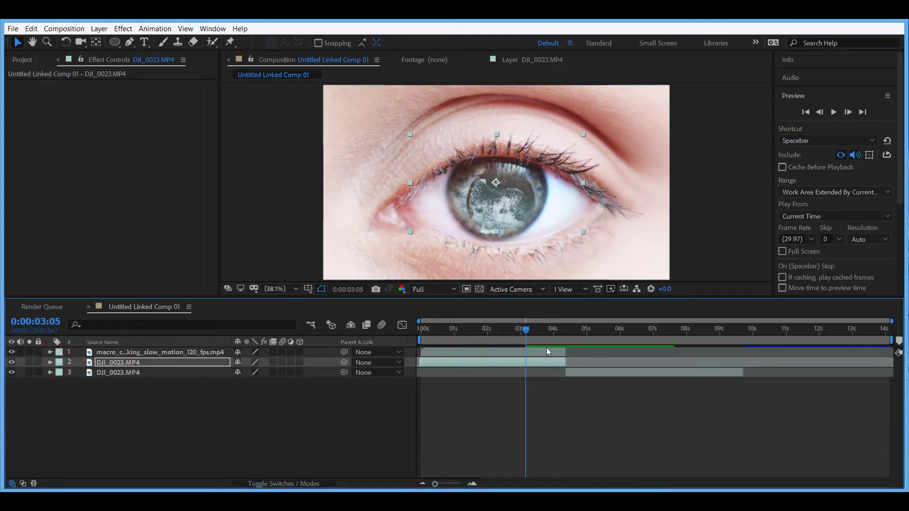
pyautogui.moveTo(528, 331); pyautogui.dragTo(503, 337)
pyautogui.press('space')
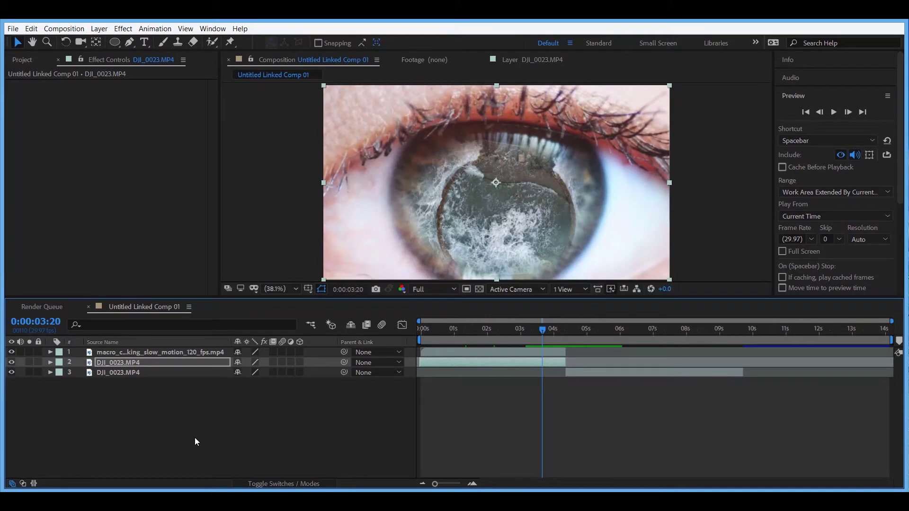
# Pre-compose the eye clip and both DJI_0023.MP4 layers into Pre-comp 1 with all attributes moved, and return to Untitled Linked Comp 01
pyautogui.click(203, 428)
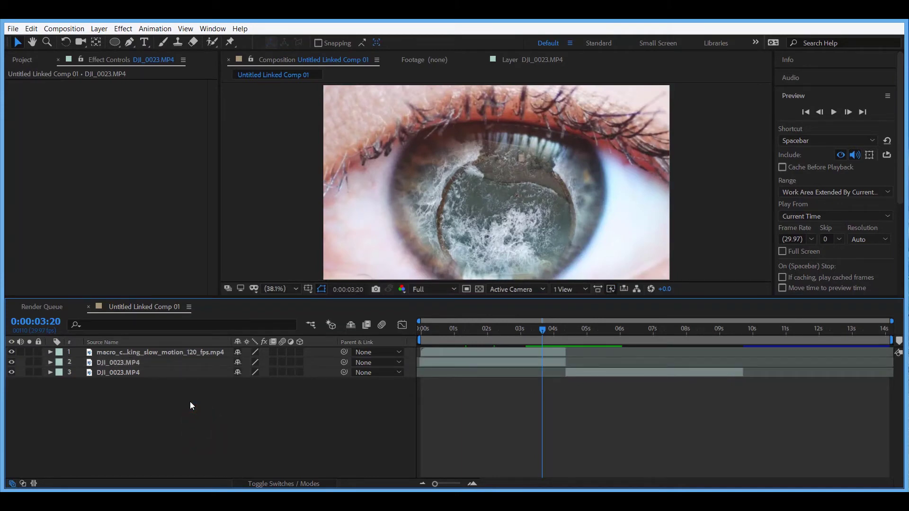
pyautogui.moveTo(189, 402); pyautogui.dragTo(141, 351)
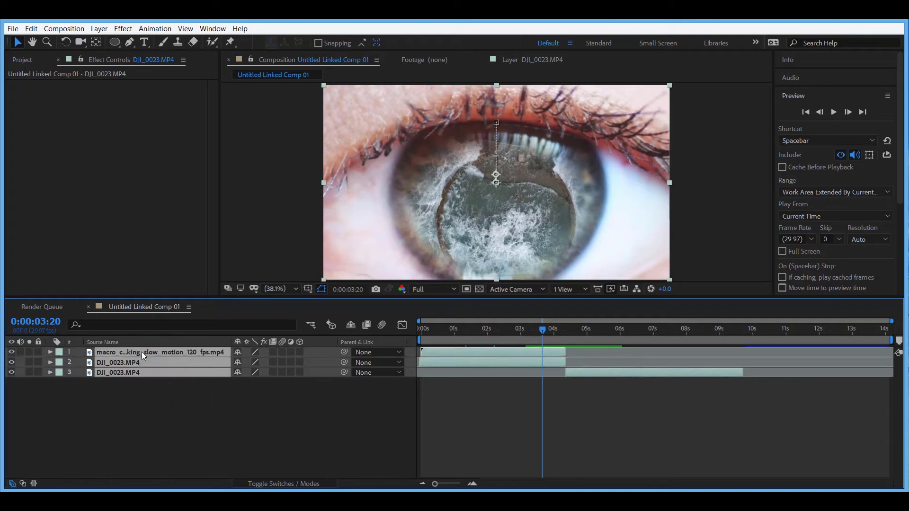
pyautogui.rightClick(142, 351)
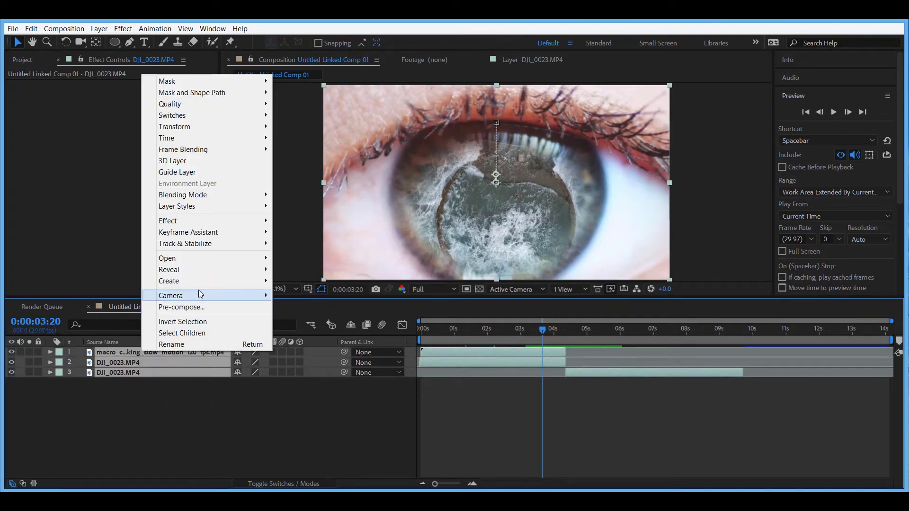
pyautogui.click(198, 308)
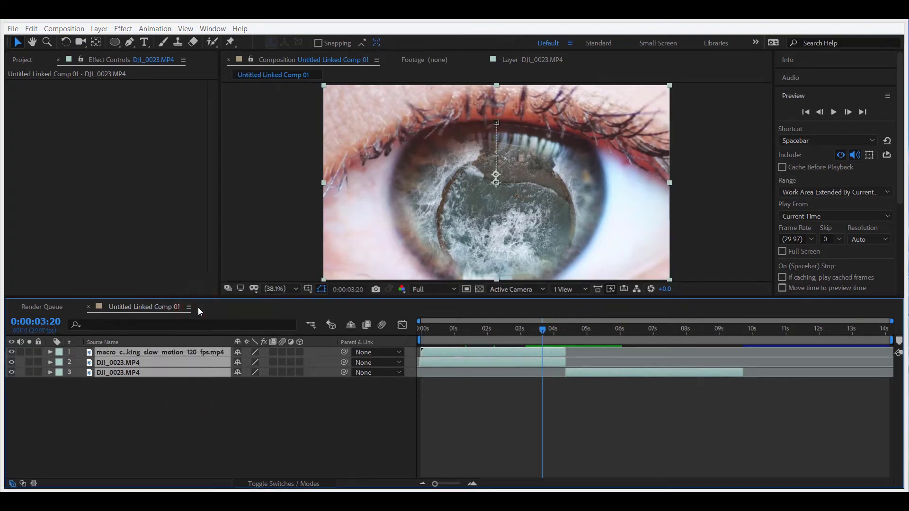
pyautogui.hotkey('ctrl', 'shift', 'c')
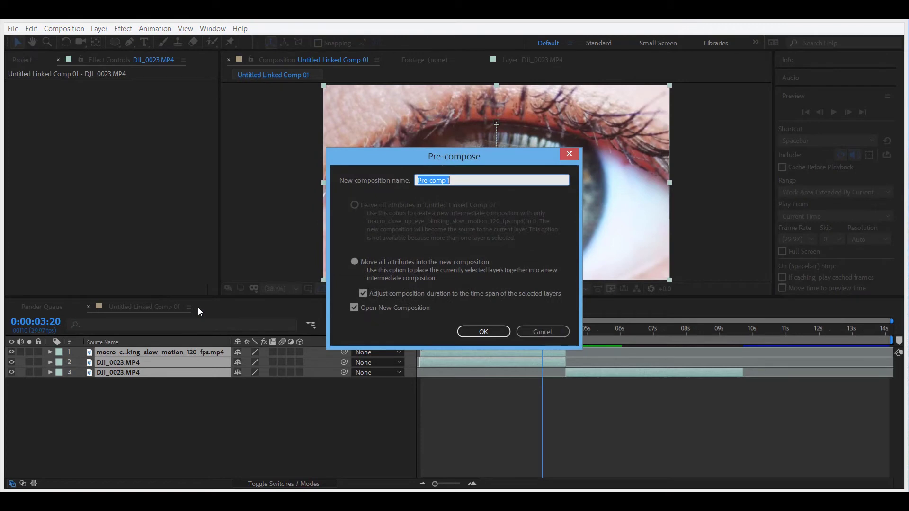
pyautogui.click(472, 332)
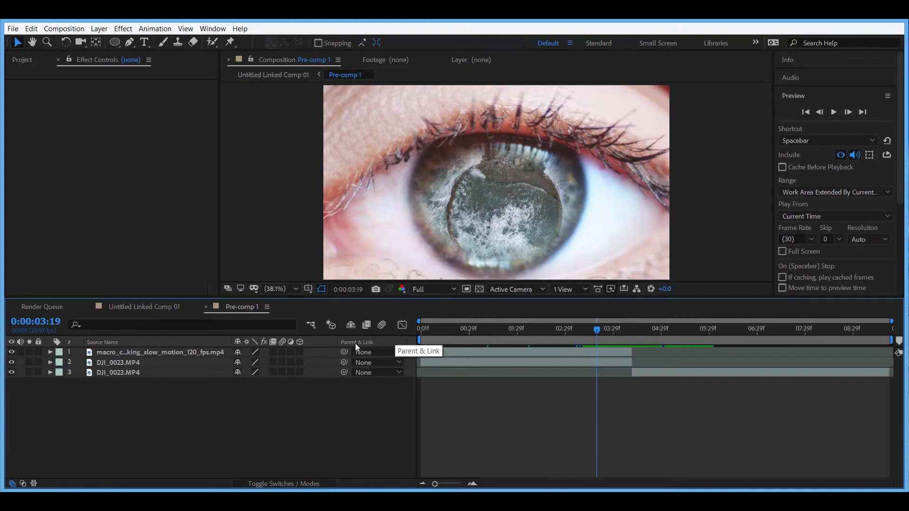
pyautogui.click(128, 307)
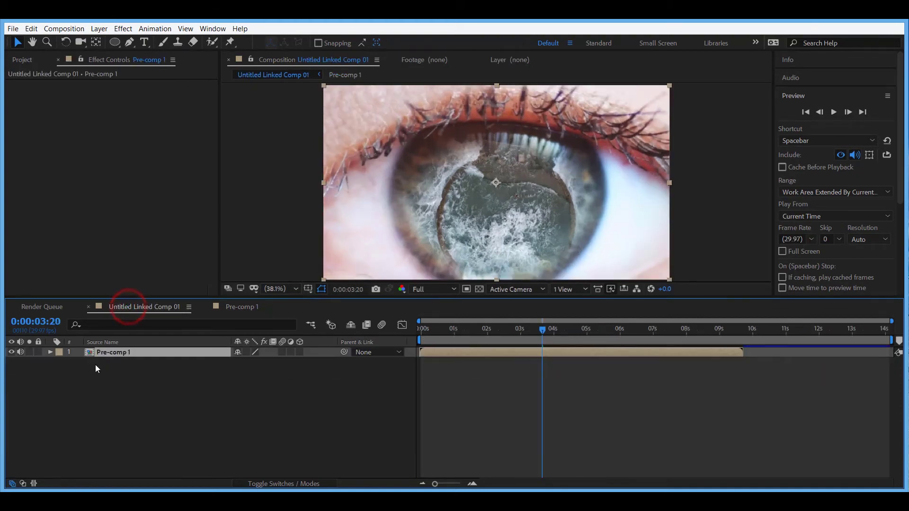
pyautogui.click(126, 377)
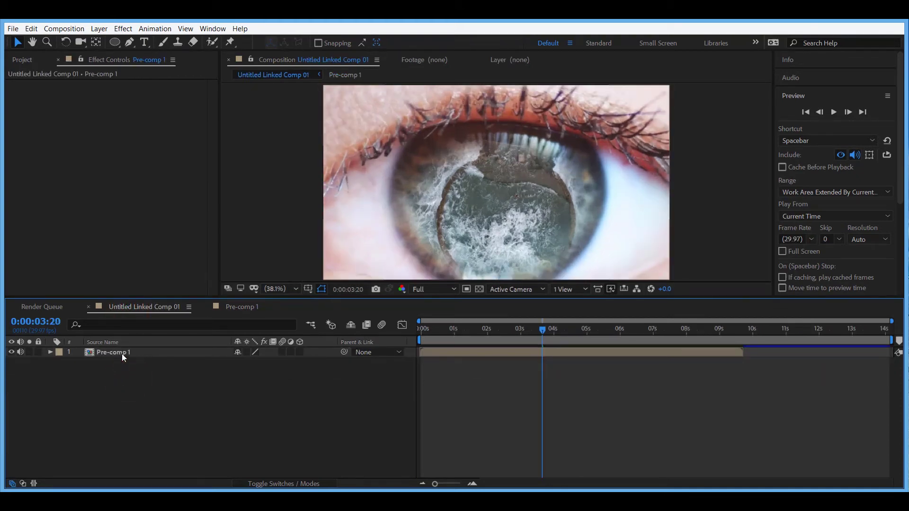
# Find the Optics Compensation effect and apply it to the Pre-comp 1 layer
pyautogui.moveTo(502, 326); pyautogui.dragTo(530, 322)
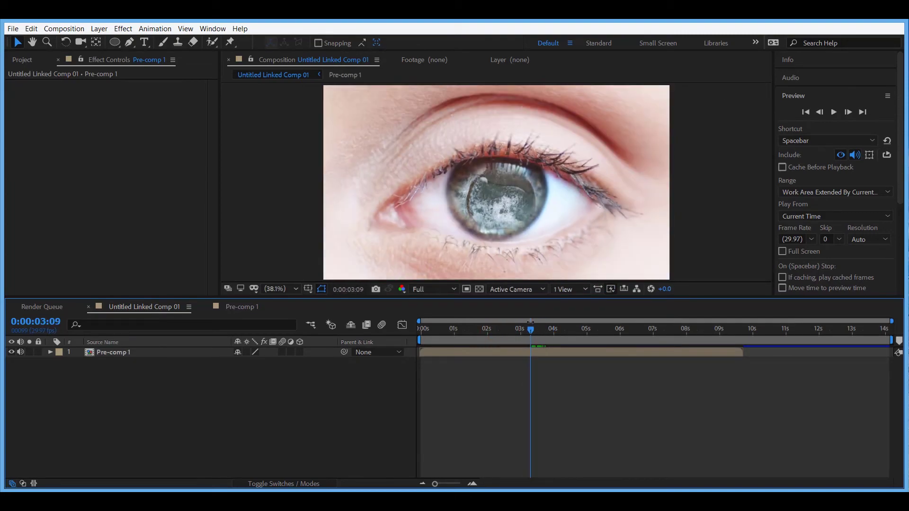
pyautogui.click(135, 354)
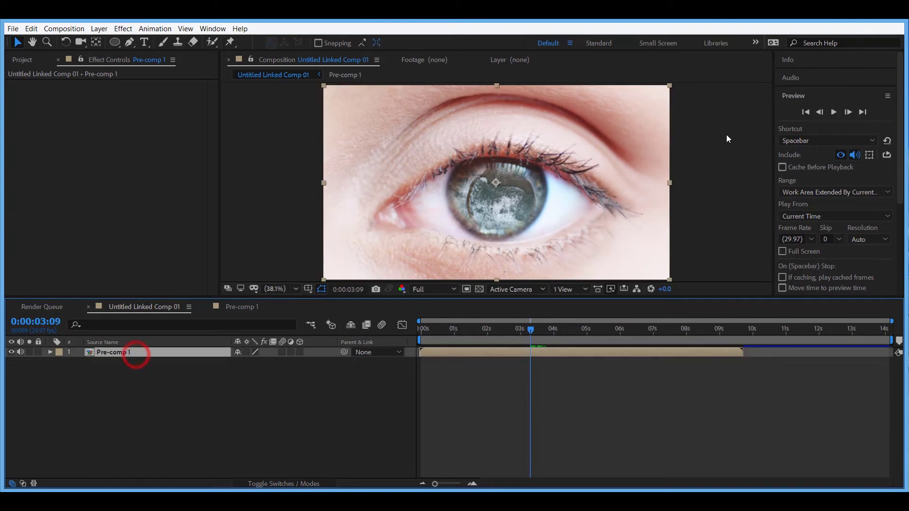
pyautogui.click(808, 97)
pyautogui.click(808, 116)
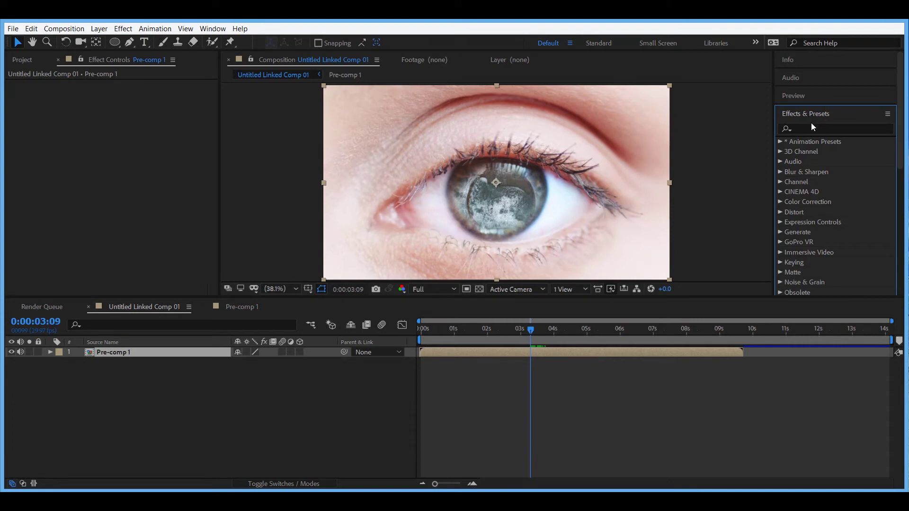
pyautogui.click(813, 126)
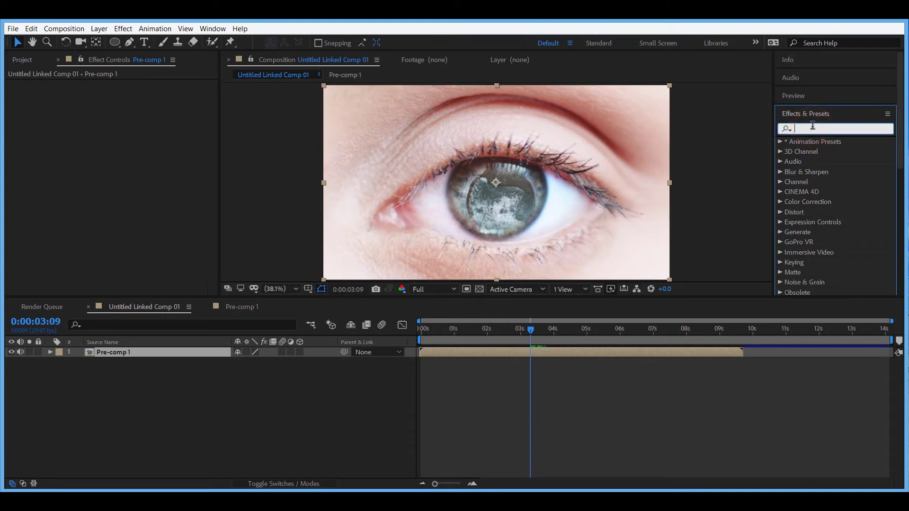
pyautogui.write('optics com')
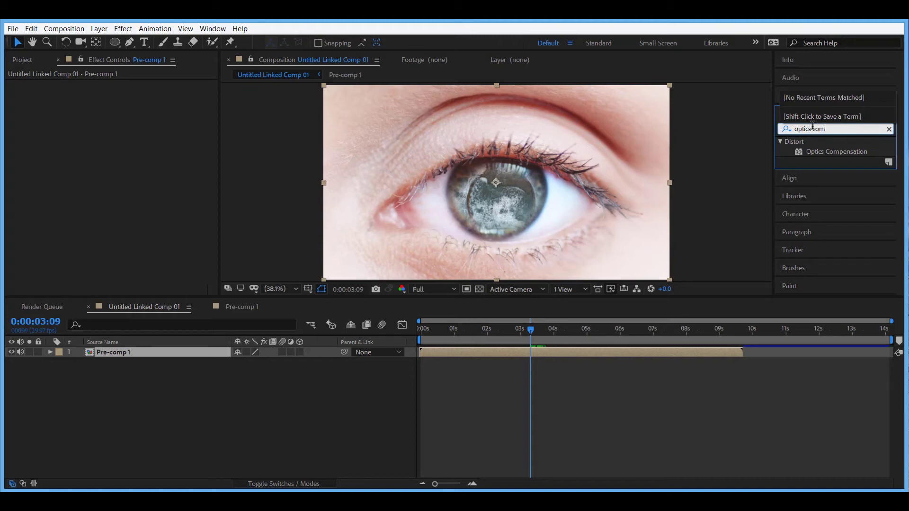
pyautogui.click(846, 153)
pyautogui.moveTo(847, 154); pyautogui.dragTo(195, 356)
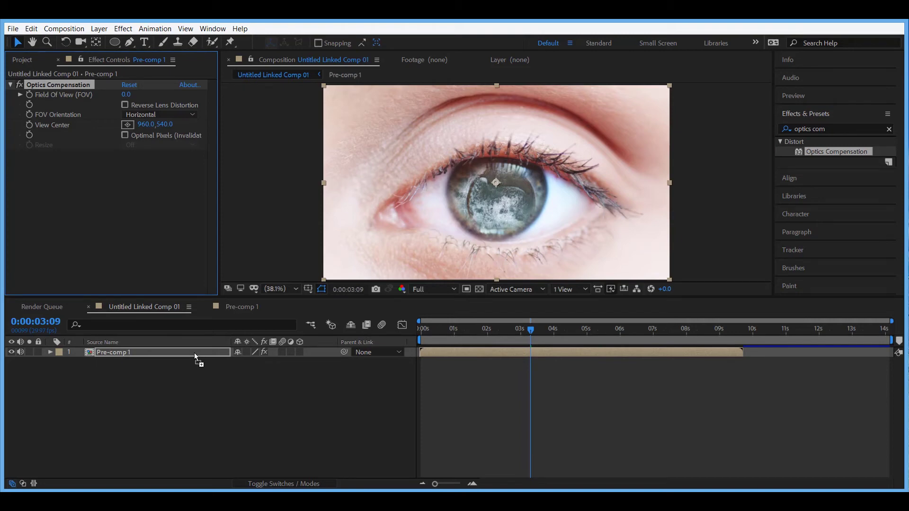
# Turn on Reverse Lens Distortion for Optics Compensation and enable Field Of View keyframing at 0:00:03:17
pyautogui.moveTo(531, 332); pyautogui.dragTo(541, 330)
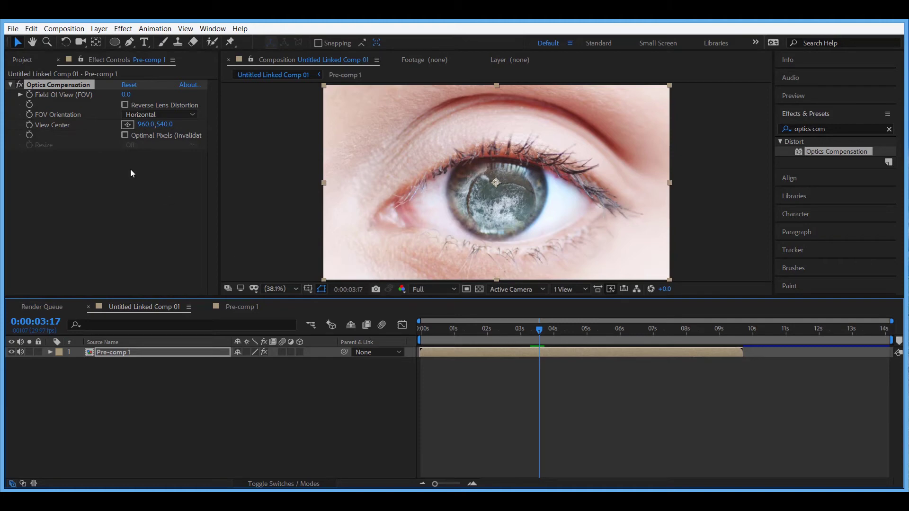
pyautogui.click(126, 105)
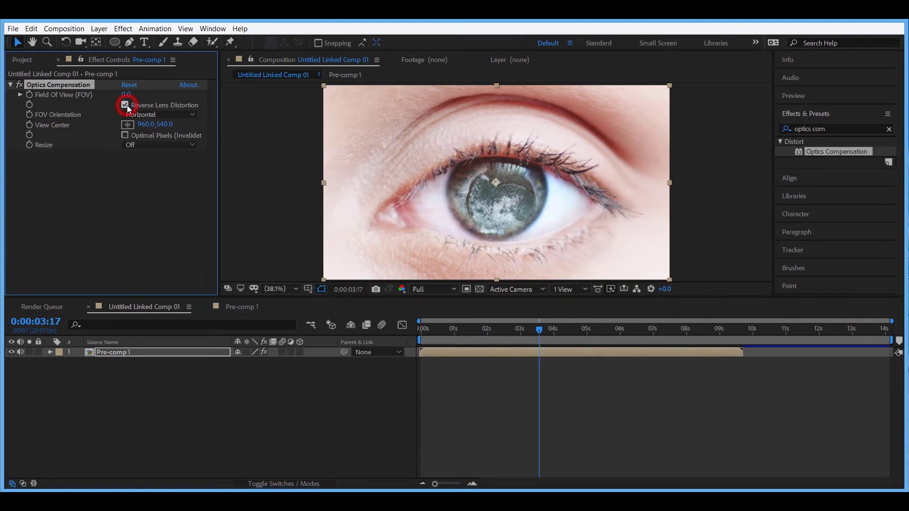
pyautogui.click(29, 95)
# Set the Optics Compensation Field Of View to 87.8 at 0:00:03:27
pyautogui.moveTo(542, 330); pyautogui.dragTo(550, 330)
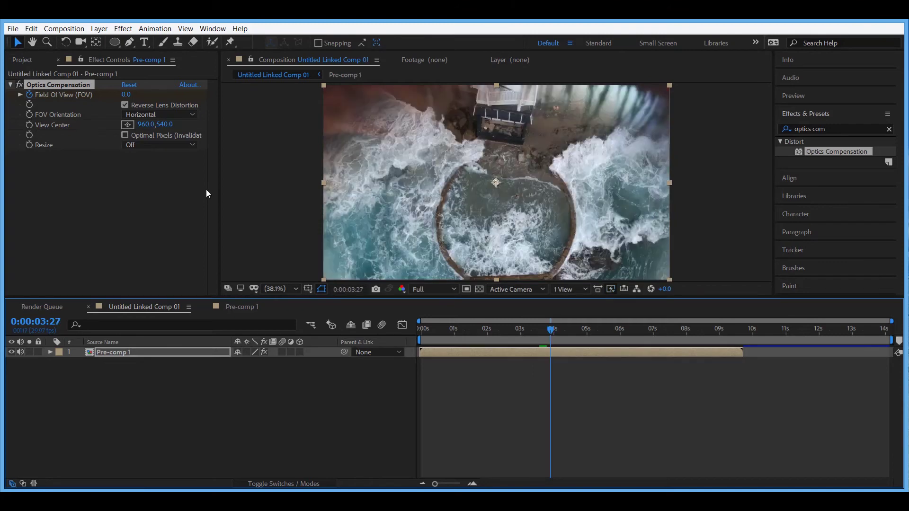
pyautogui.click(125, 94)
pyautogui.moveTo(126, 94); pyautogui.dragTo(627, 78)
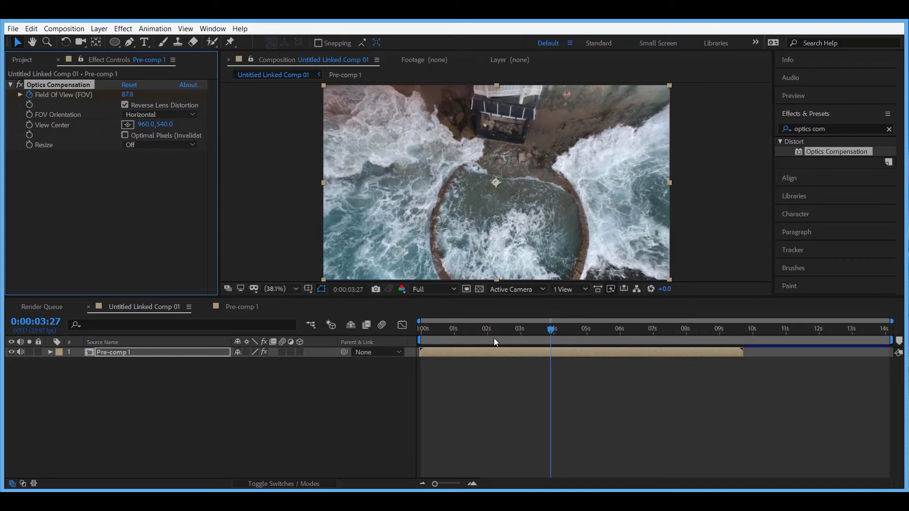
# Reveal Pre-comp 1's Field Of View keyframes in the timeline and set the Field Of View to 0 at 0:00:04:12
pyautogui.click(50, 352)
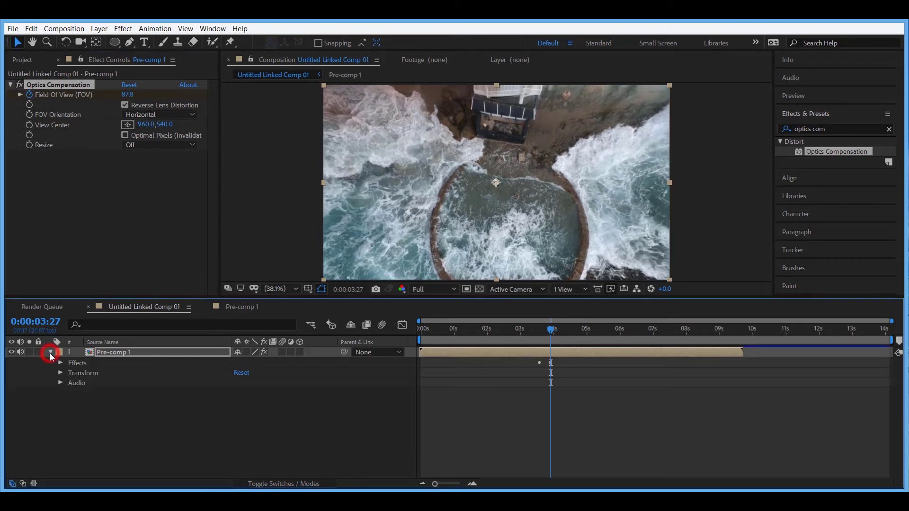
pyautogui.click(60, 363)
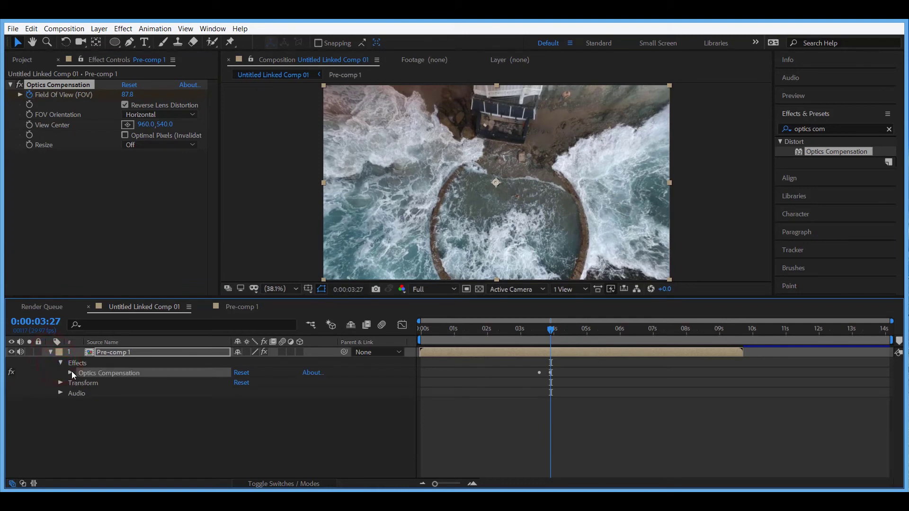
pyautogui.click(71, 373)
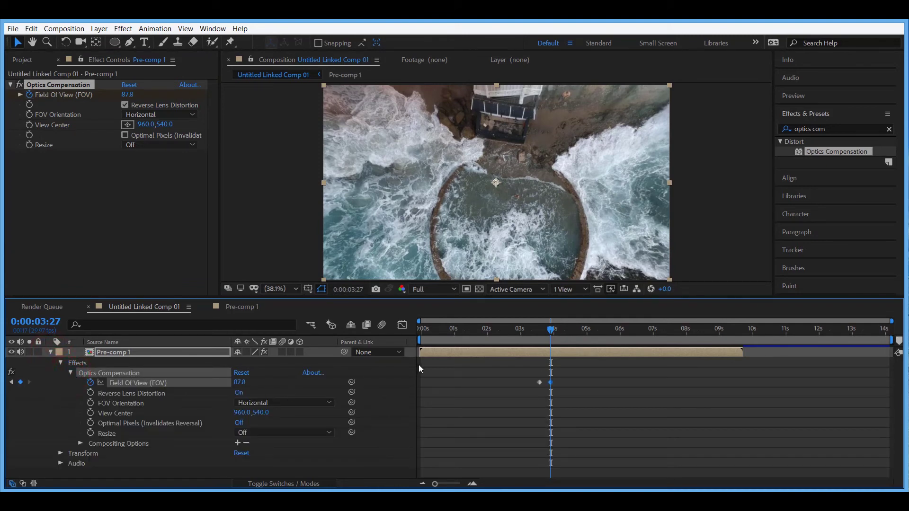
pyautogui.moveTo(550, 330); pyautogui.dragTo(570, 330)
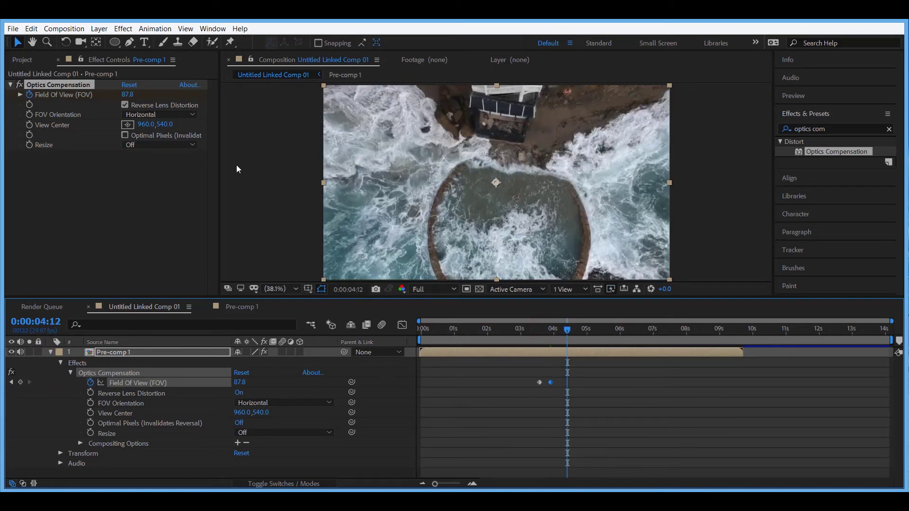
pyautogui.click(127, 94)
pyautogui.write('0')
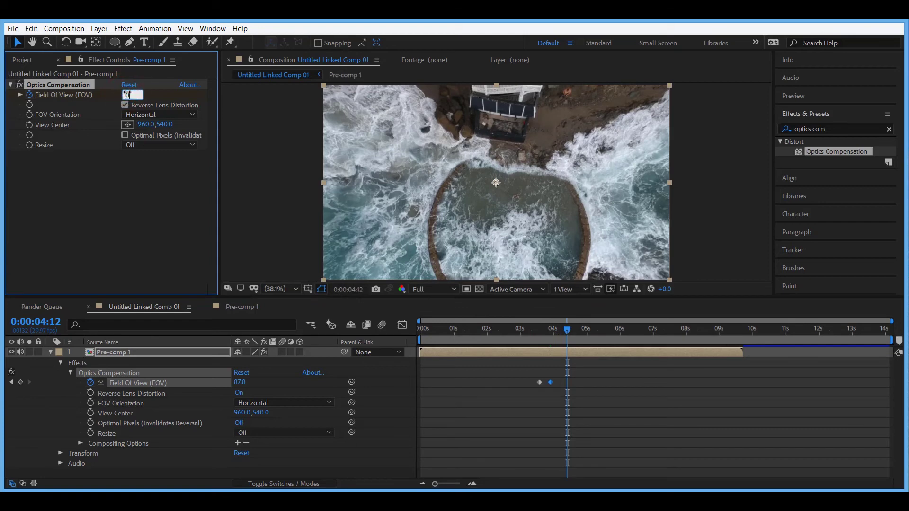
pyautogui.press('Return')
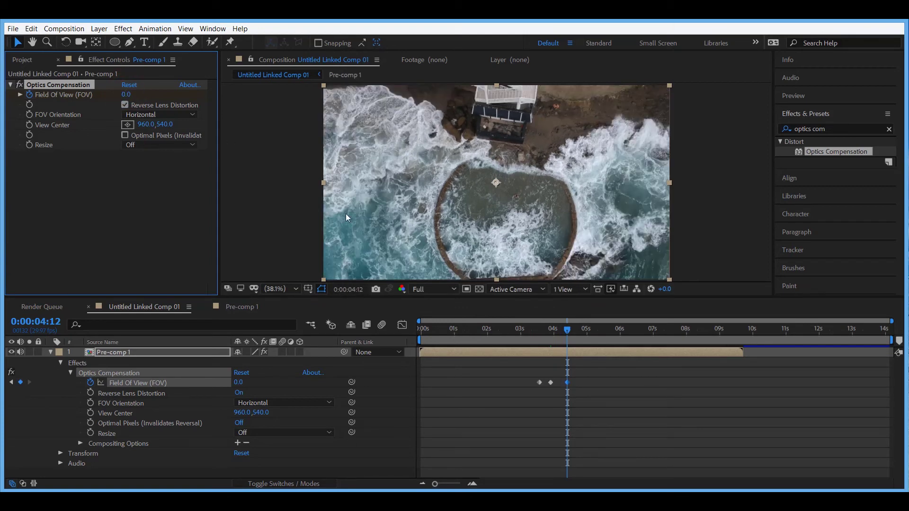
# Preview the transition with the lens distortion animation from 0:00:03:02
pyautogui.click(523, 329)
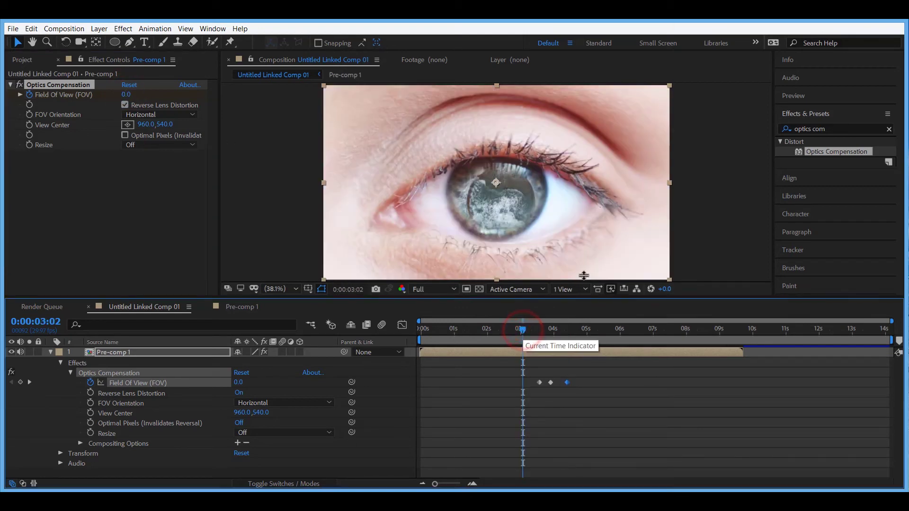
pyautogui.click(805, 96)
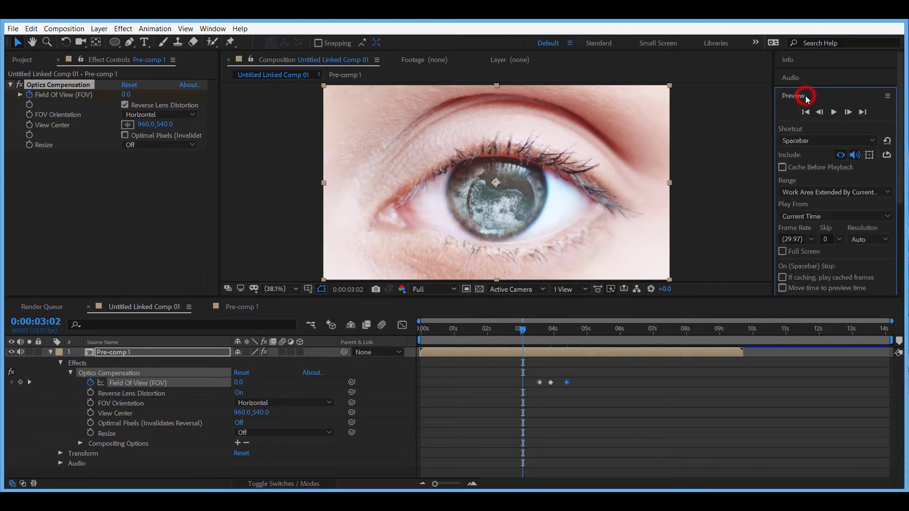
pyautogui.click(835, 113)
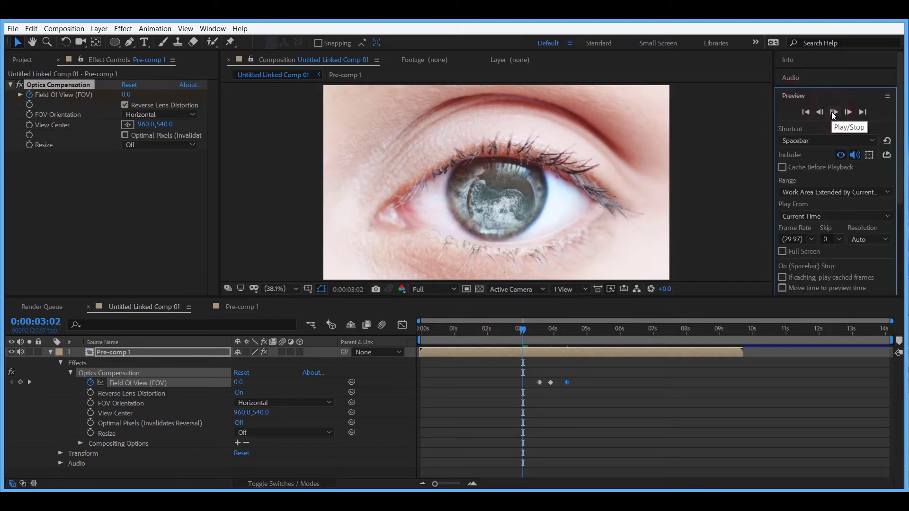
pyautogui.click(834, 113)
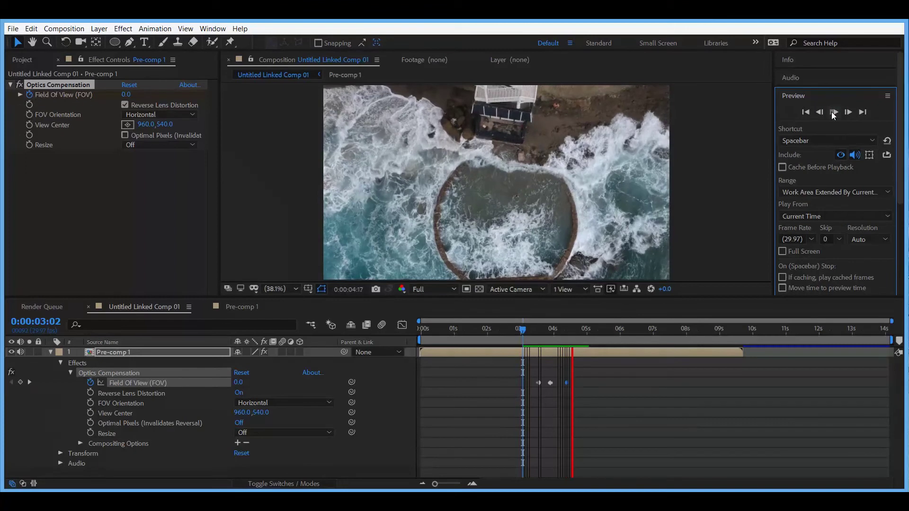
# Replay the eye zoom from 0:00:03:02 to check the lens distortion again, and stop playback
pyautogui.click(834, 113)
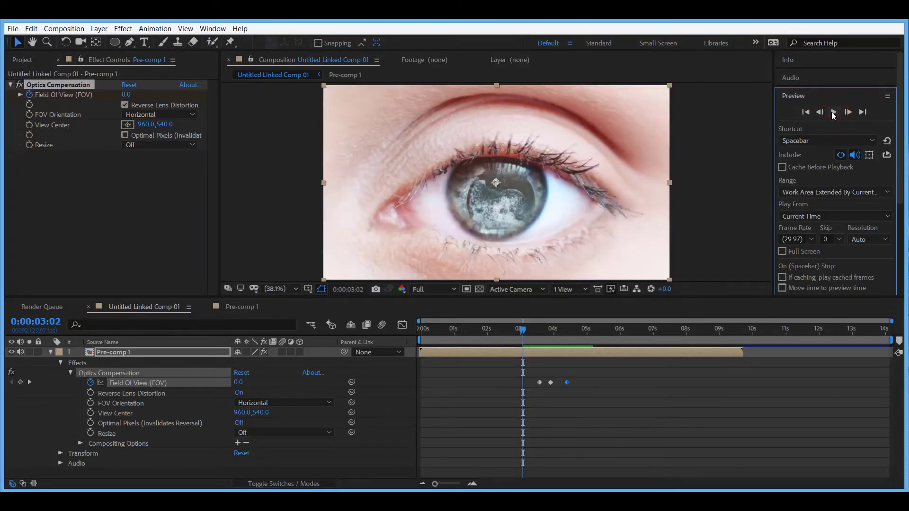
pyautogui.click(833, 113)
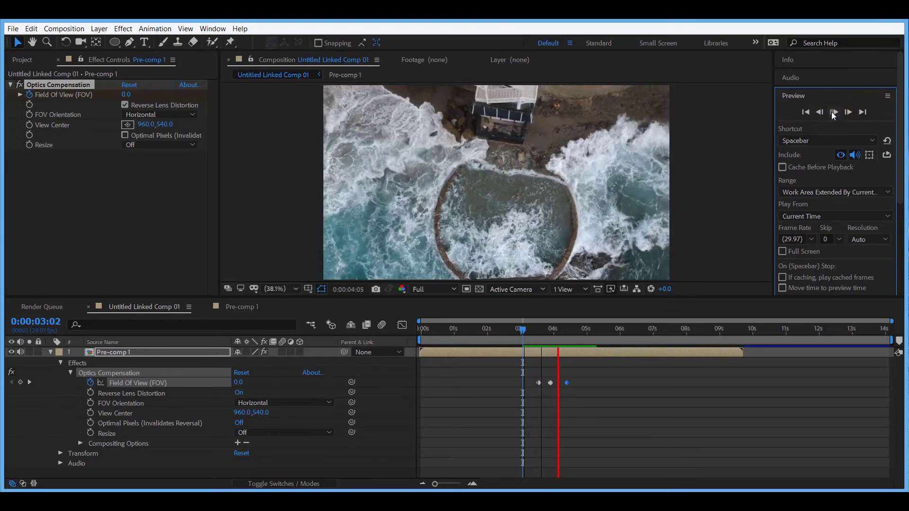
pyautogui.click(833, 113)
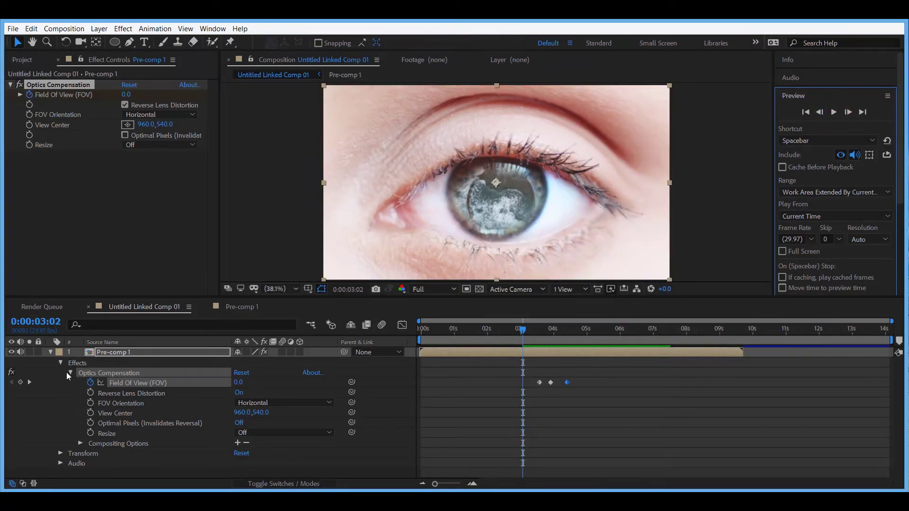
# Collapse Pre-comp 1's properties and enable motion blur for both the composition and the Pre-comp 1 layer
pyautogui.click(50, 353)
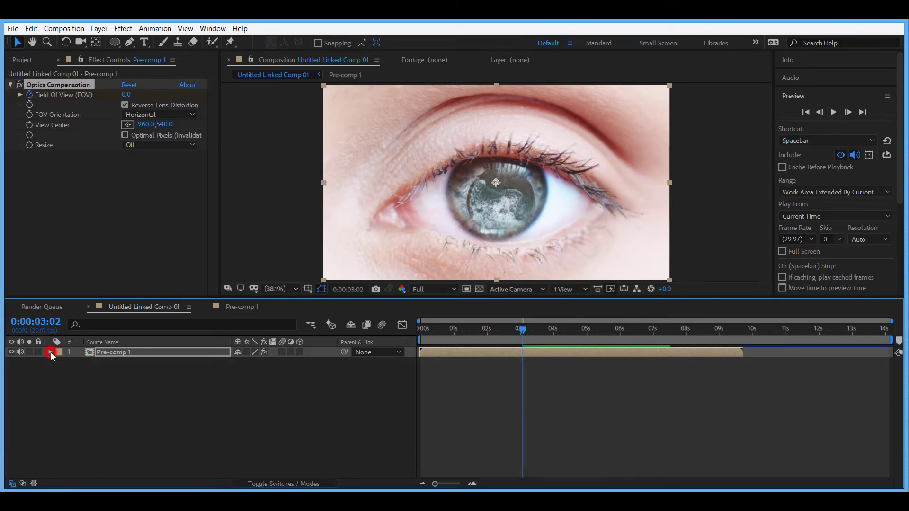
pyautogui.click(382, 325)
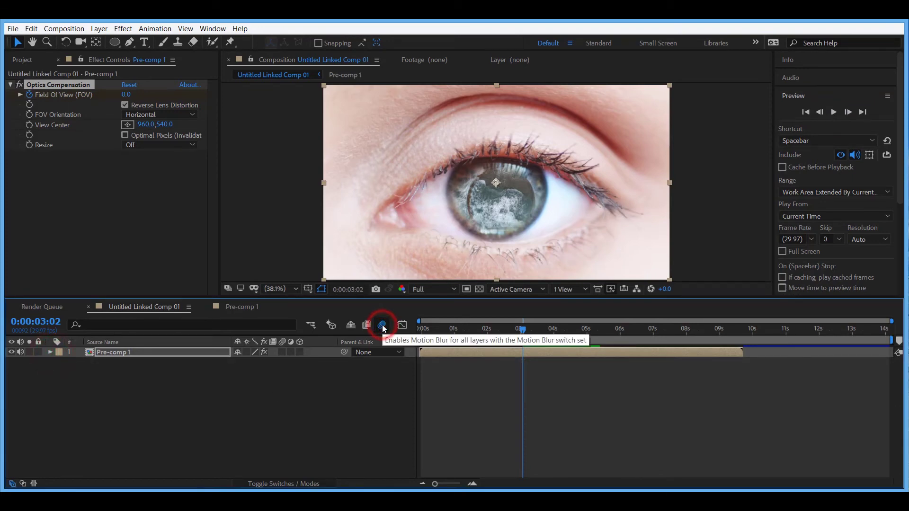
pyautogui.click(283, 352)
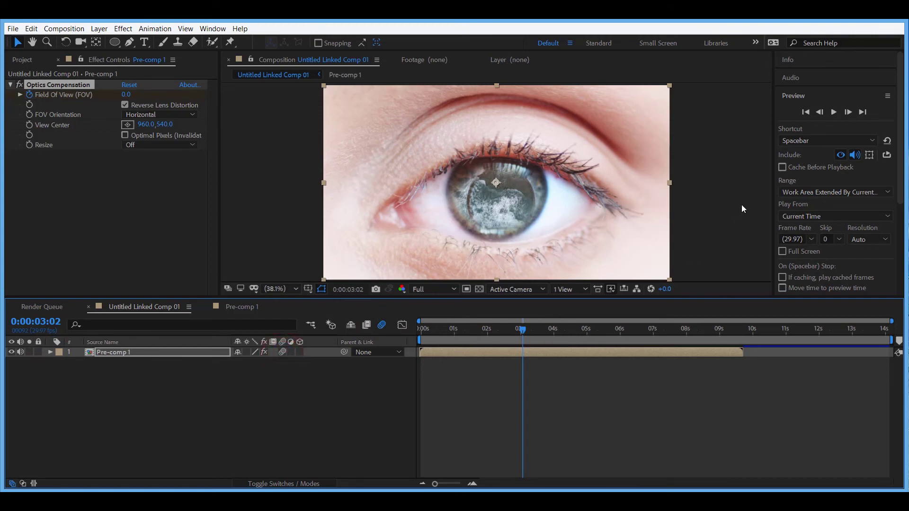
# Preview the transition with motion blur from 0:00:03:02, and stop playback
pyautogui.click(834, 112)
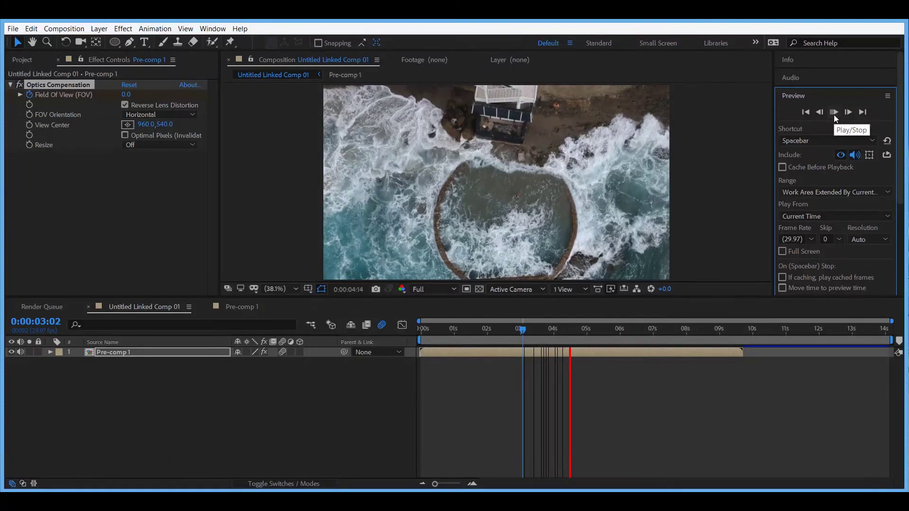
pyautogui.click(834, 112)
pyautogui.click(834, 113)
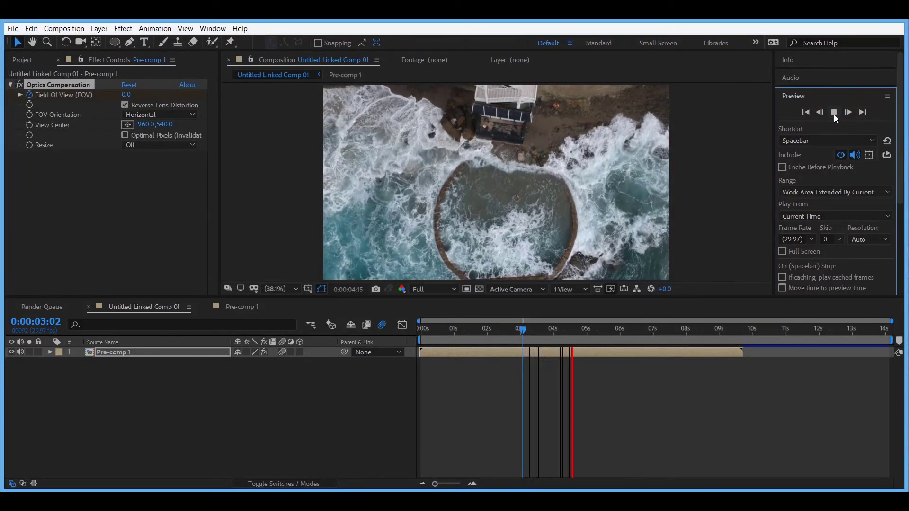
pyautogui.click(834, 115)
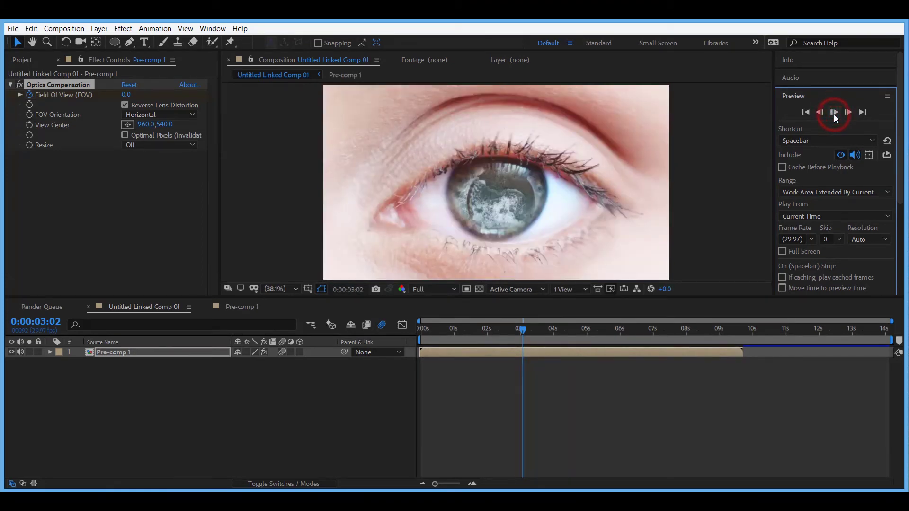
# Save the project and switch to the DJI_0023 sequence in Premiere Pro
pyautogui.click(16, 30)
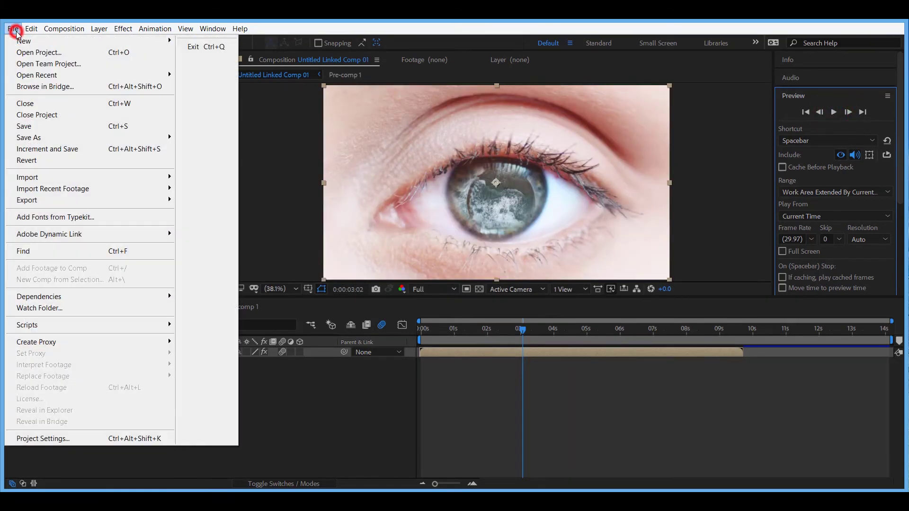
pyautogui.click(61, 128)
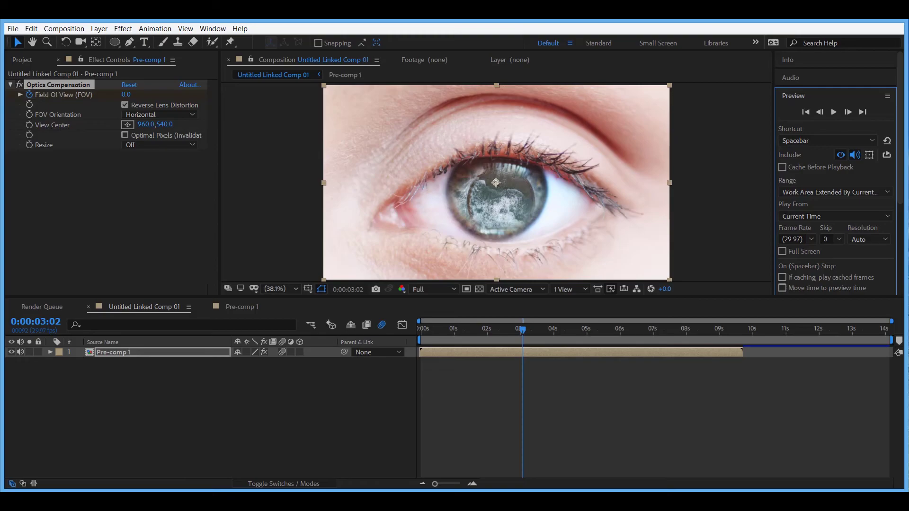
pyautogui.click(164, 491)
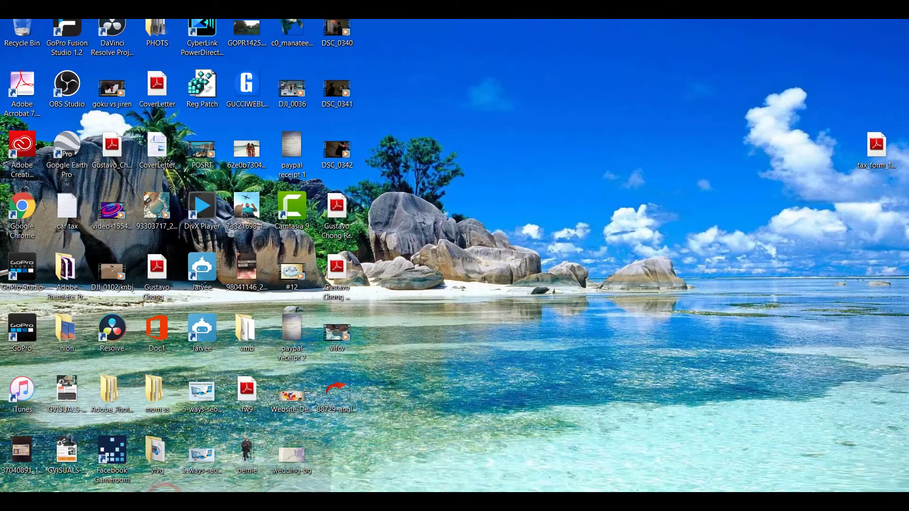
pyautogui.click(164, 491)
pyautogui.click(227, 491)
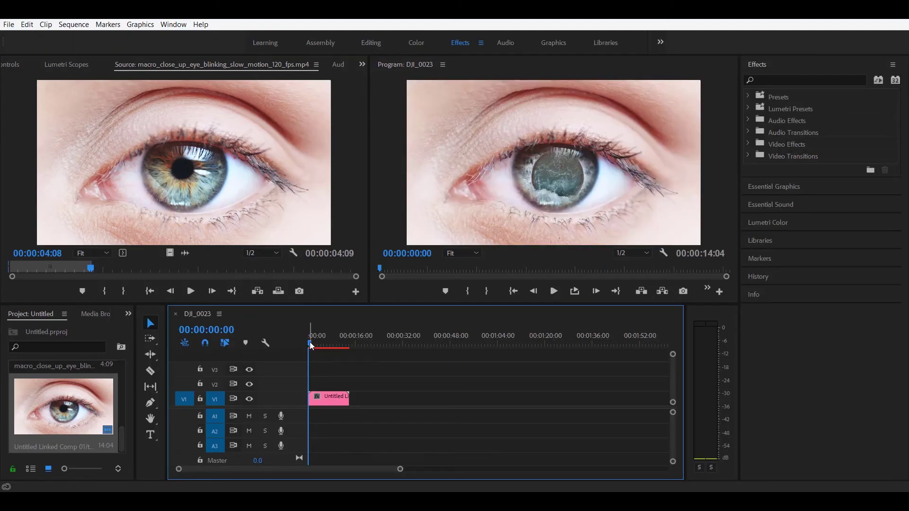
# Render and replace the linked comp clip on V1 using Sequence source, DNxHR/DNxHD MXF OP1a format, DNX HQ 1080p 29.97 preset and 30-frame handles
pyautogui.moveTo(311, 347); pyautogui.dragTo(325, 344)
pyautogui.press('Home')
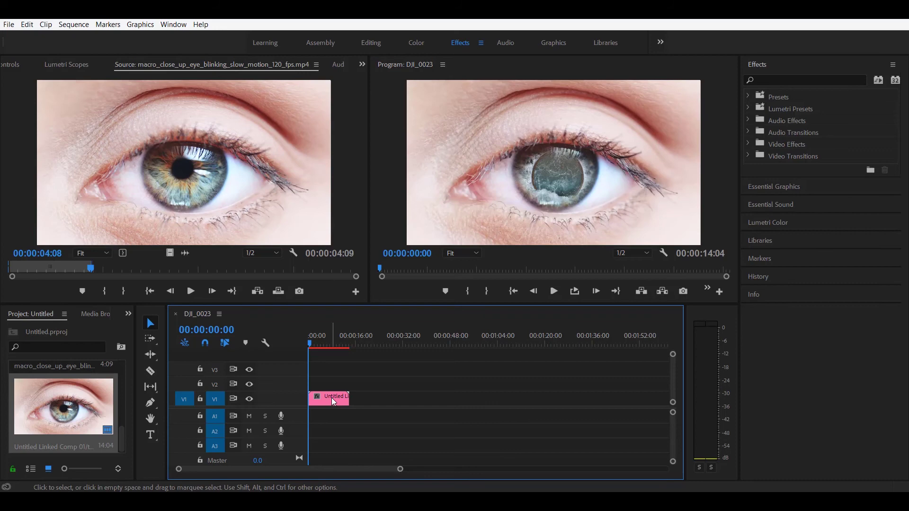
pyautogui.rightClick(332, 399)
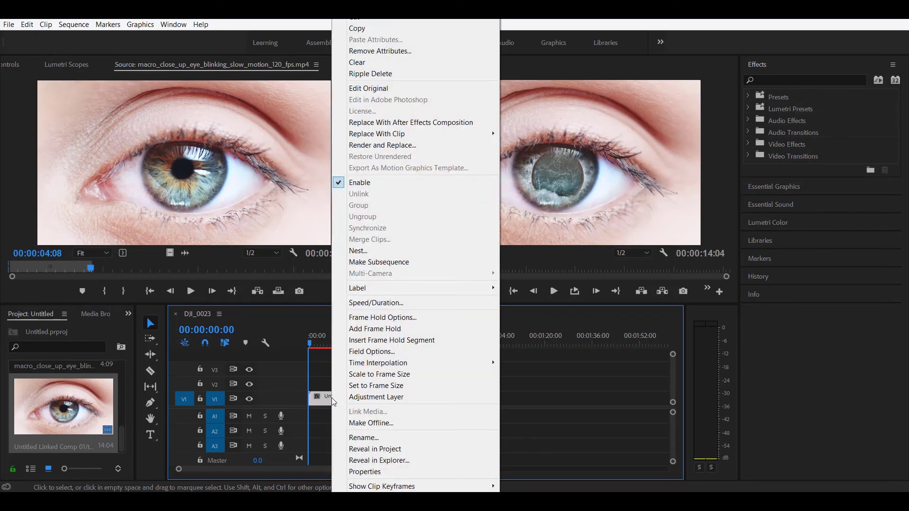
pyautogui.click(405, 150)
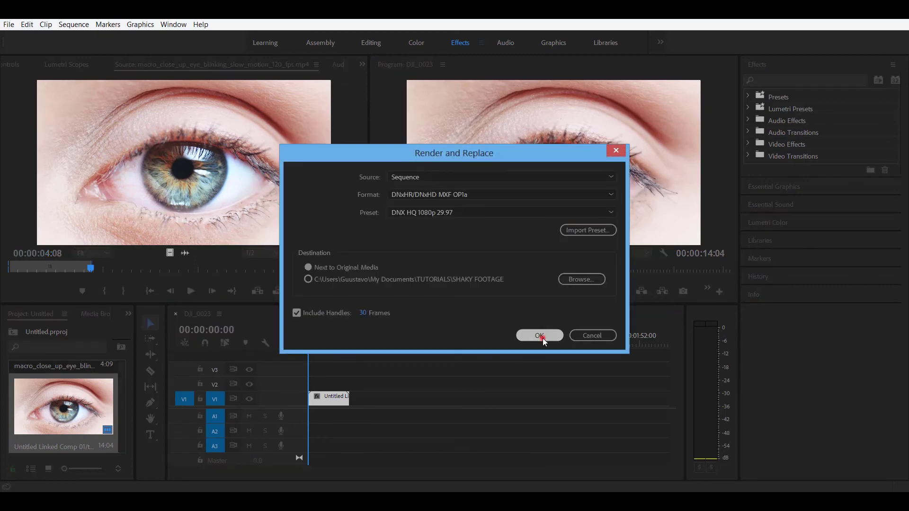
pyautogui.click(543, 338)
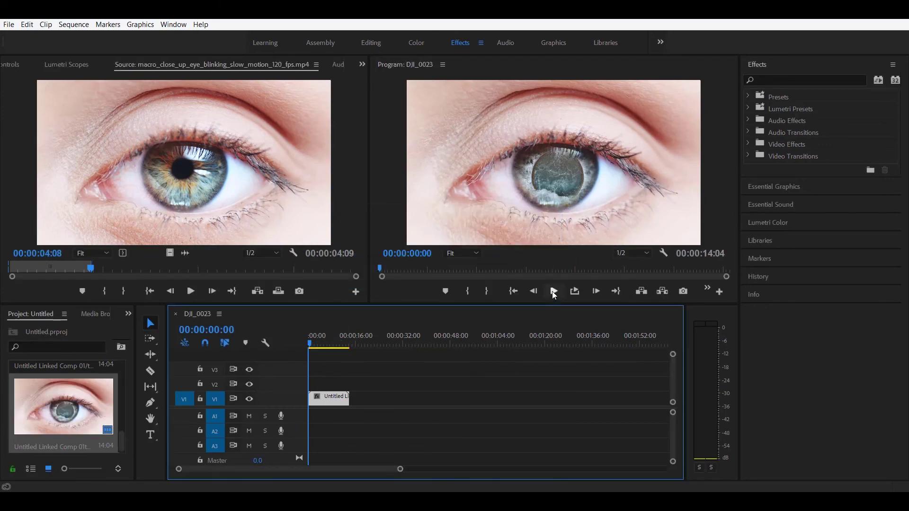
# Play back the rendered eye zoom clip from the start of the DJI_0023 sequence
pyautogui.click(554, 292)
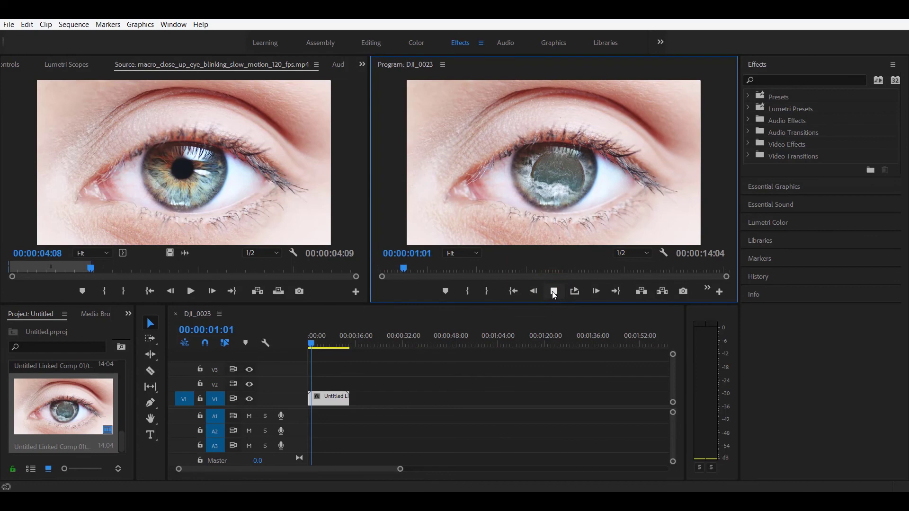